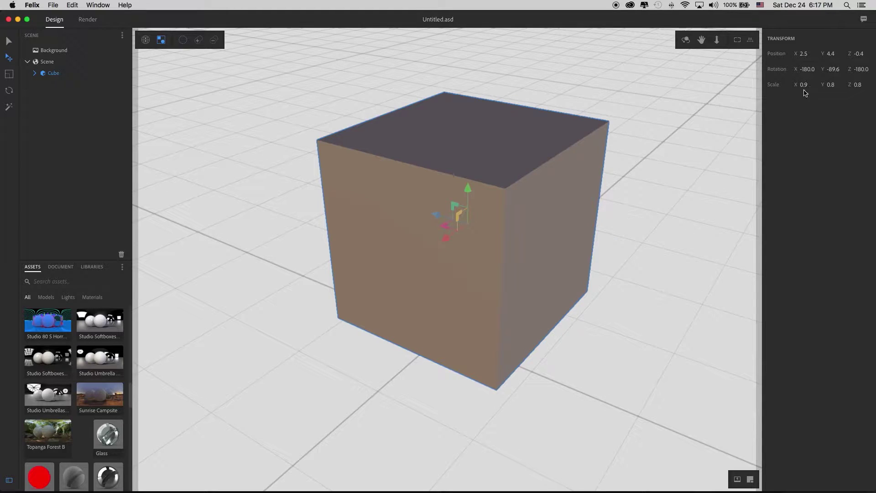
Expand the cube in the scene tree and view its Default Material properties, then reselect the cube.
{"action": "left_click", "coordinate": [35, 74]}
{"action": "left_click", "coordinate": [81, 88]}
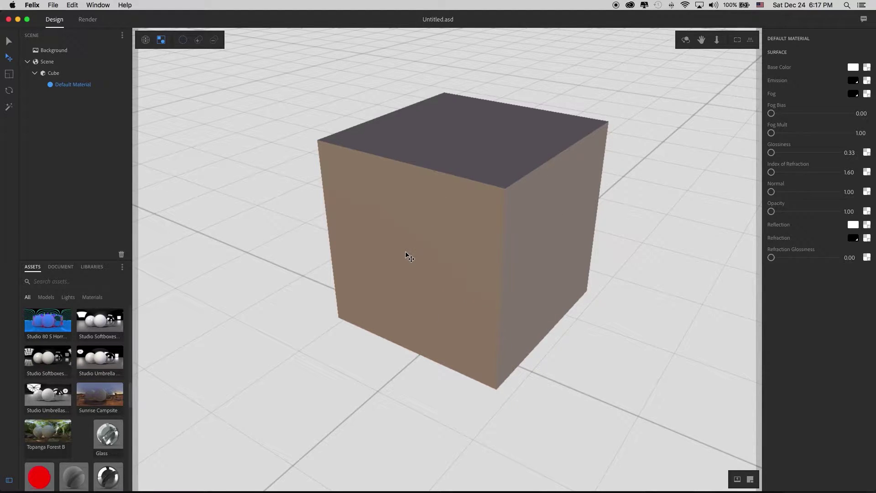
{"action": "left_click", "coordinate": [520, 230]}
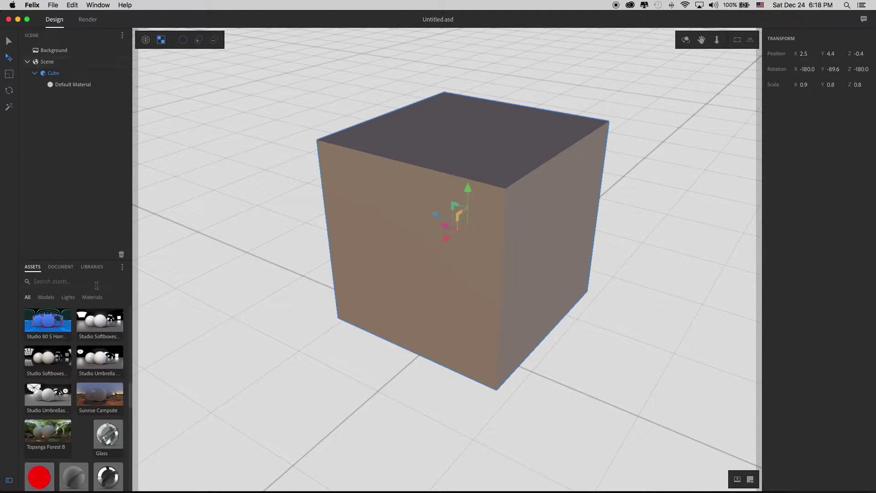
Replace the scene's image-based light with Light Arches A and set its light intensity to 2.86.
{"action": "left_click", "coordinate": [60, 63]}
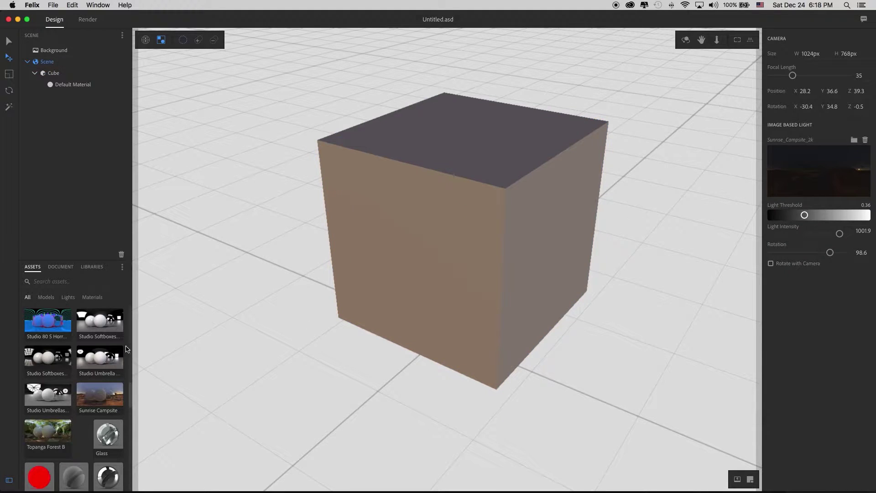
{"action": "scroll", "coordinate": [120, 351], "scroll_direction": "down", "scroll_amount": 5}
{"action": "scroll", "coordinate": [118, 354], "scroll_direction": "down", "scroll_amount": 5}
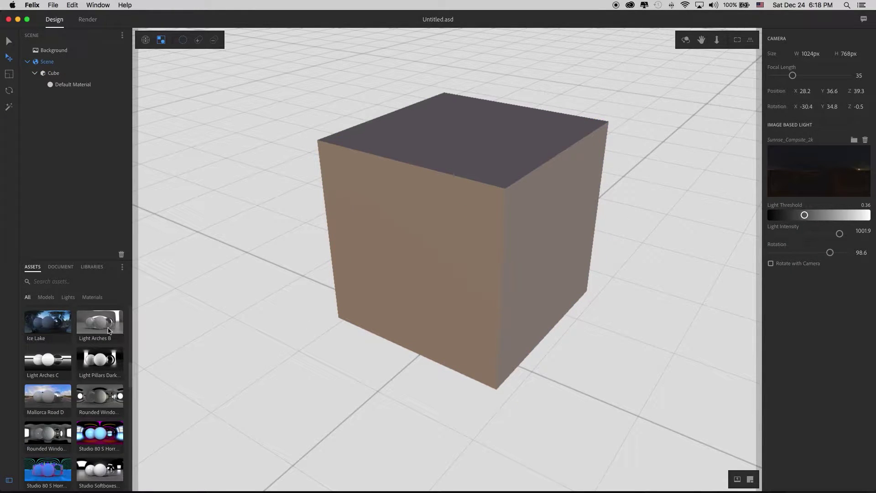
{"action": "scroll", "coordinate": [105, 338], "scroll_direction": "up", "scroll_amount": 3}
{"action": "left_click_drag", "start_coordinate": [99, 393], "coordinate": [828, 173]}
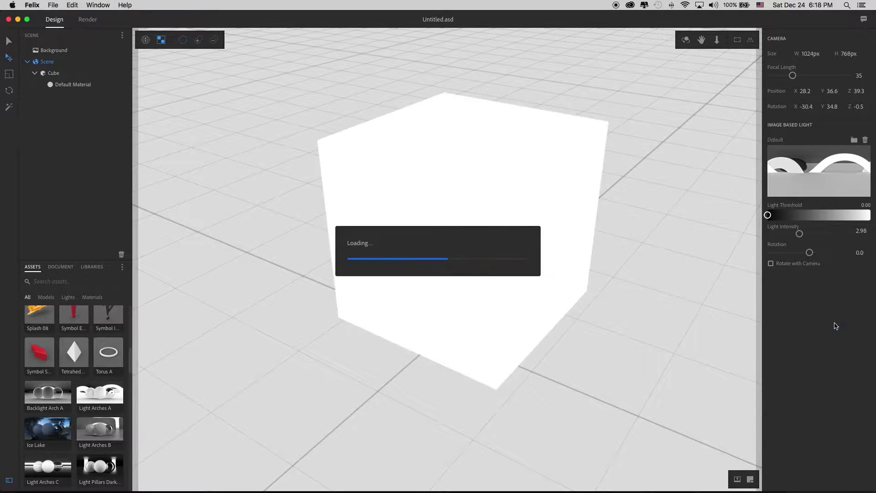
{"action": "left_click_drag", "start_coordinate": [799, 234], "coordinate": [798, 234]}
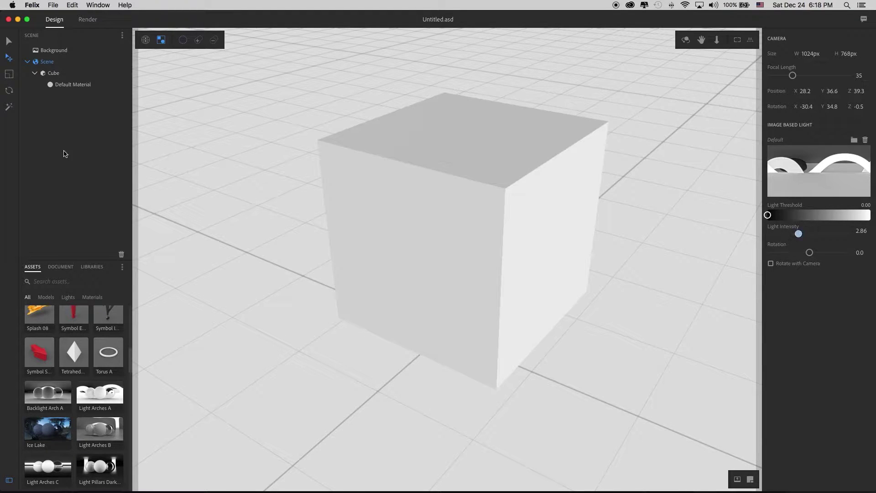
Apply the Metal Anodized material from the asset library to the cube.
{"action": "left_click", "coordinate": [69, 85]}
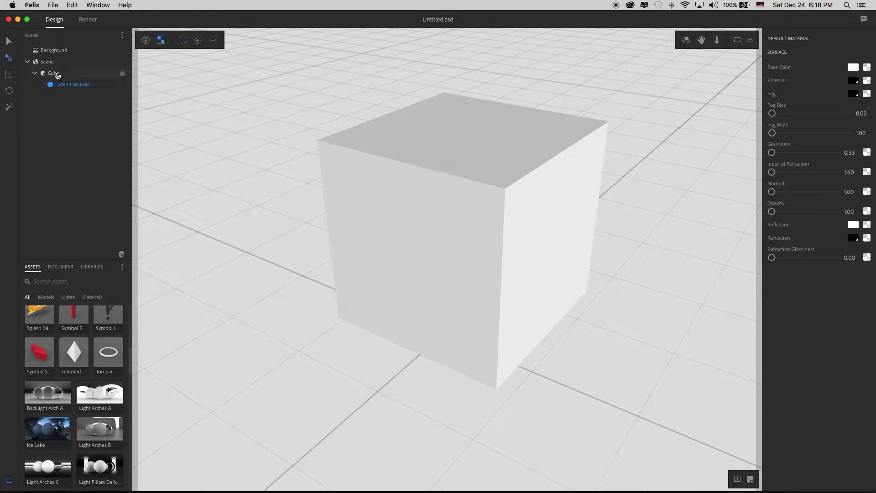
{"action": "left_click", "coordinate": [58, 75]}
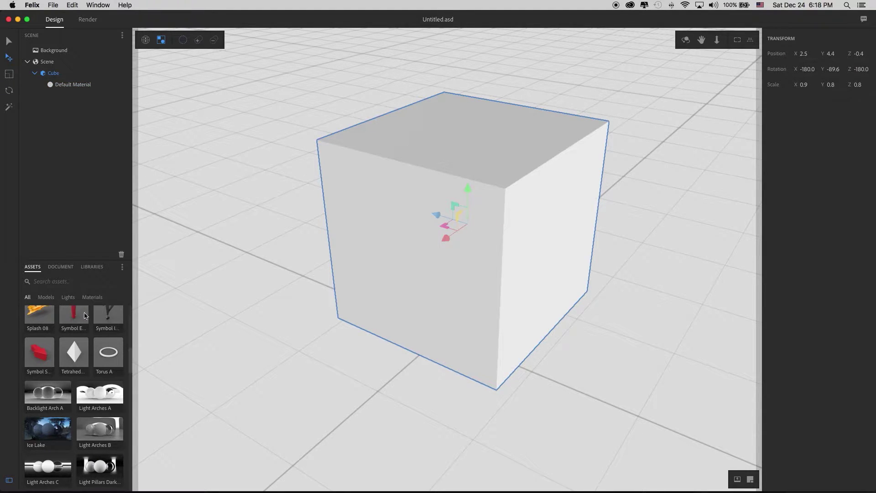
{"action": "scroll", "coordinate": [85, 315], "scroll_direction": "down", "scroll_amount": 5}
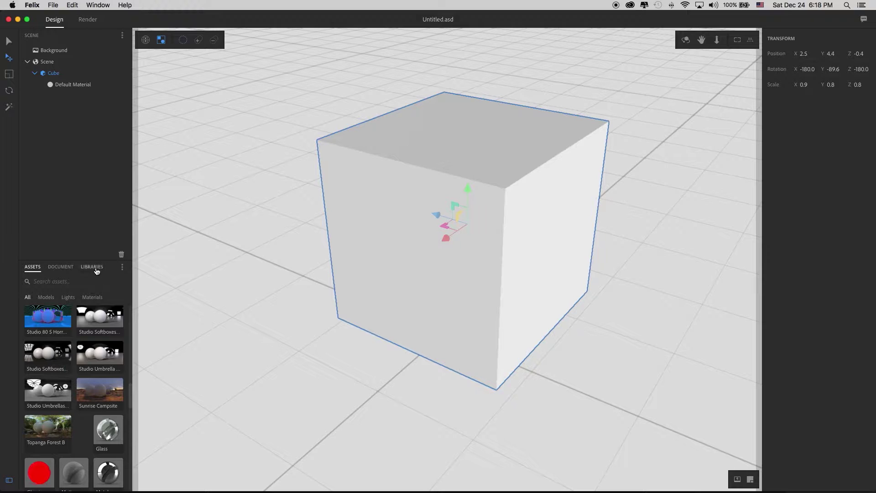
{"action": "left_click", "coordinate": [92, 297]}
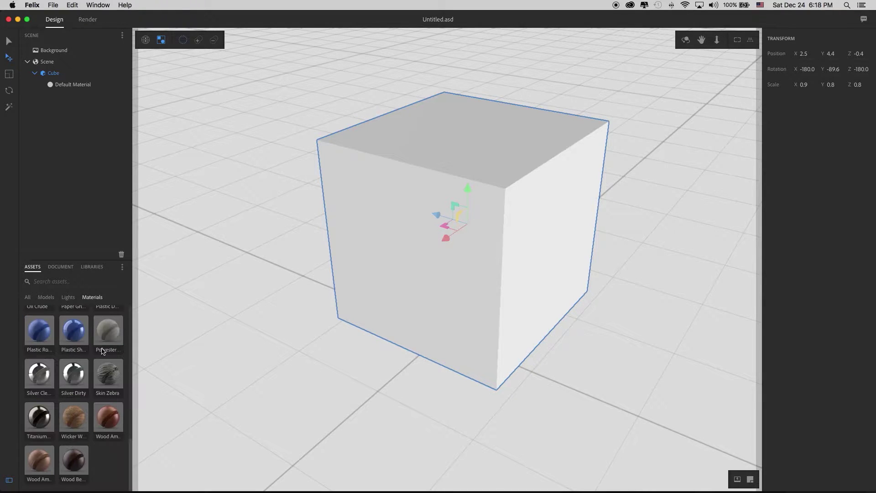
{"action": "scroll", "coordinate": [67, 378], "scroll_direction": "up", "scroll_amount": 2}
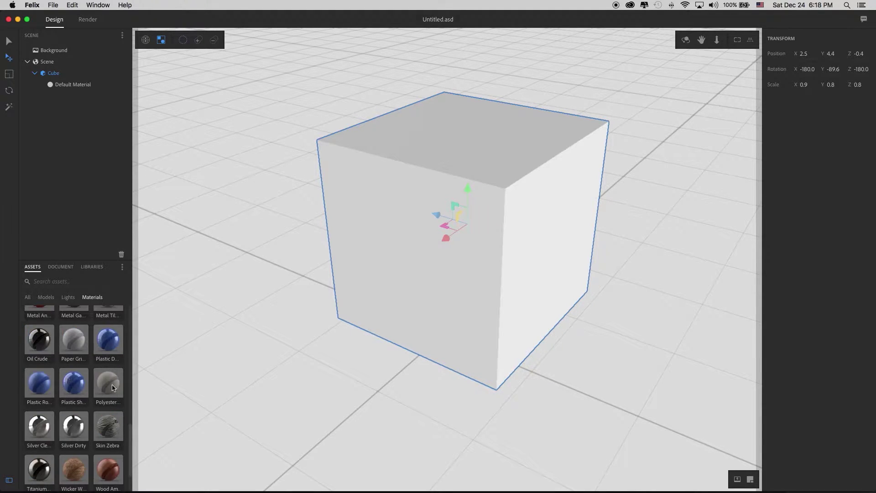
{"action": "scroll", "coordinate": [92, 388], "scroll_direction": "up", "scroll_amount": 2}
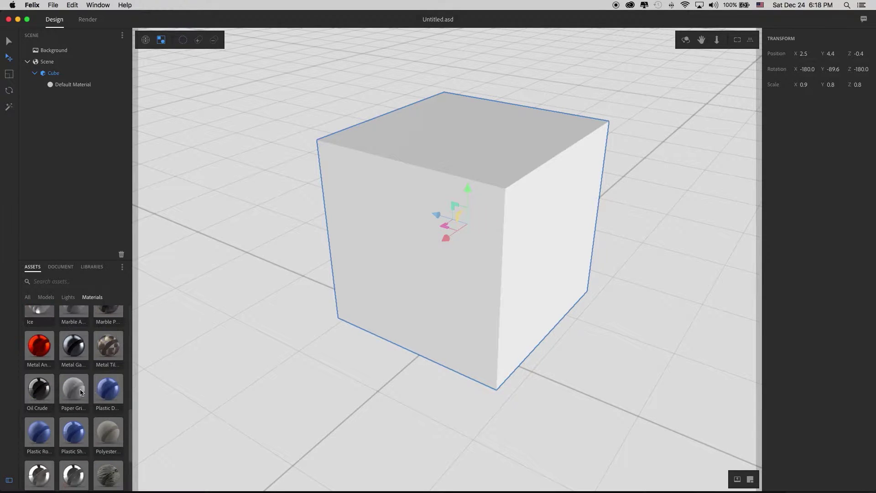
{"action": "left_click", "coordinate": [42, 345]}
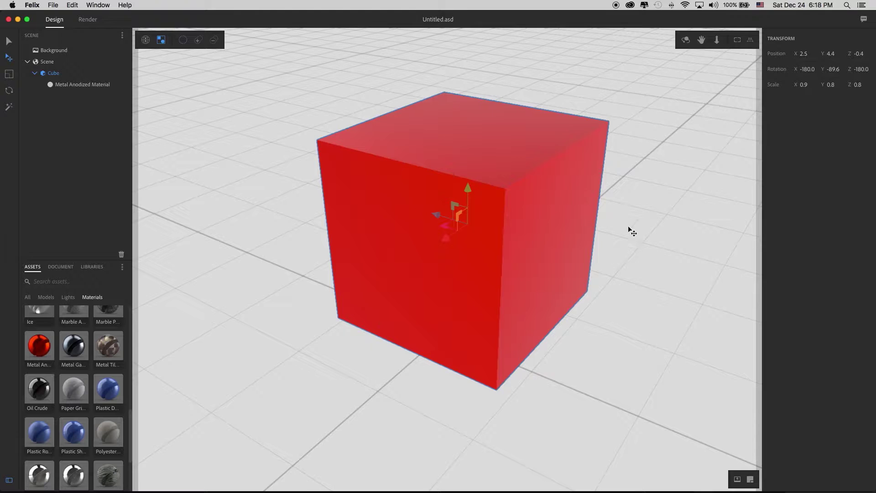
Show the render preview and apply the Wood Beech Chocolate Brown material to the cube.
{"action": "left_click", "coordinate": [751, 479]}
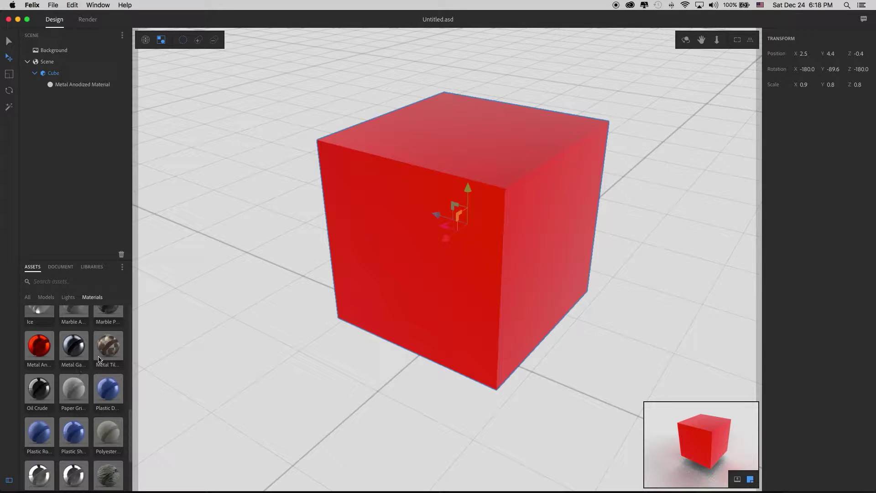
{"action": "scroll", "coordinate": [103, 362], "scroll_direction": "down", "scroll_amount": 5}
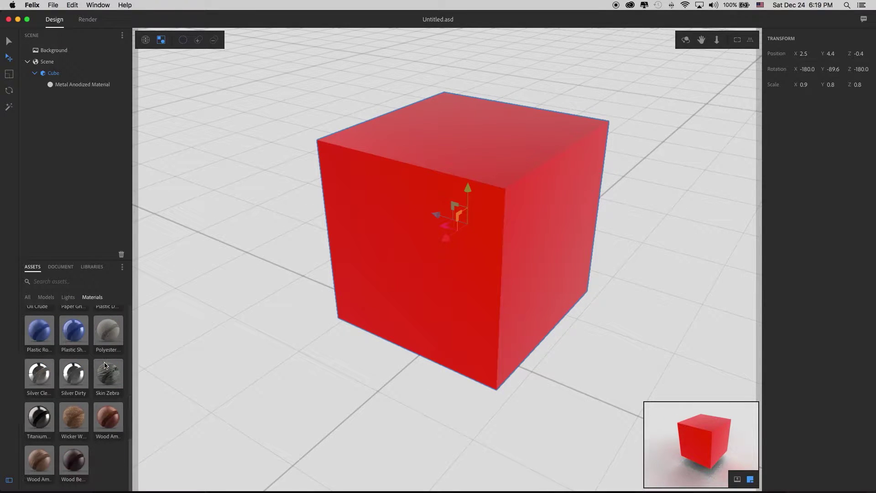
{"action": "left_click", "coordinate": [78, 466]}
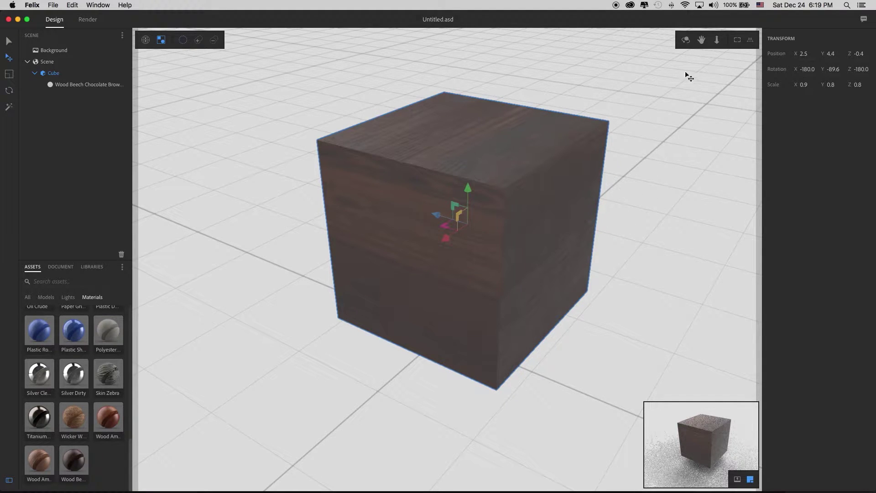
Discard the wood material's base color texture and set its base color to red, RGB 207, 54, 54.
{"action": "left_click", "coordinate": [716, 41]}
{"action": "left_click_drag", "start_coordinate": [683, 254], "coordinate": [687, 384]}
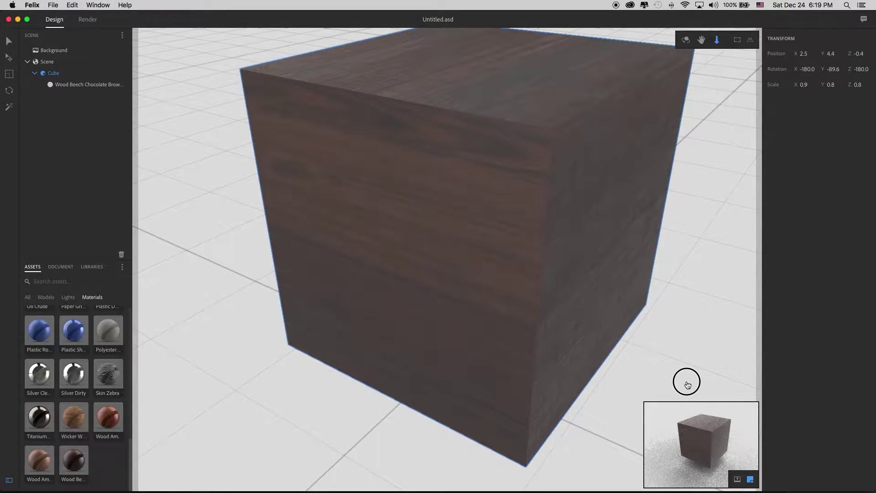
{"action": "left_click_drag", "start_coordinate": [687, 385], "coordinate": [687, 264]}
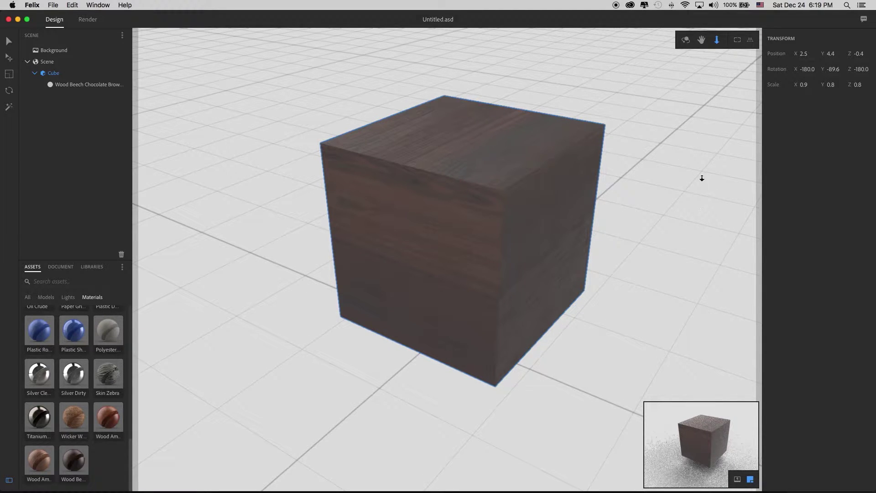
{"action": "mouse_move", "coordinate": [696, 163]}
{"action": "left_mouse_down"}
{"action": "mouse_move", "coordinate": [694, 201]}
{"action": "mouse_move", "coordinate": [695, 150]}
{"action": "left_mouse_up"}
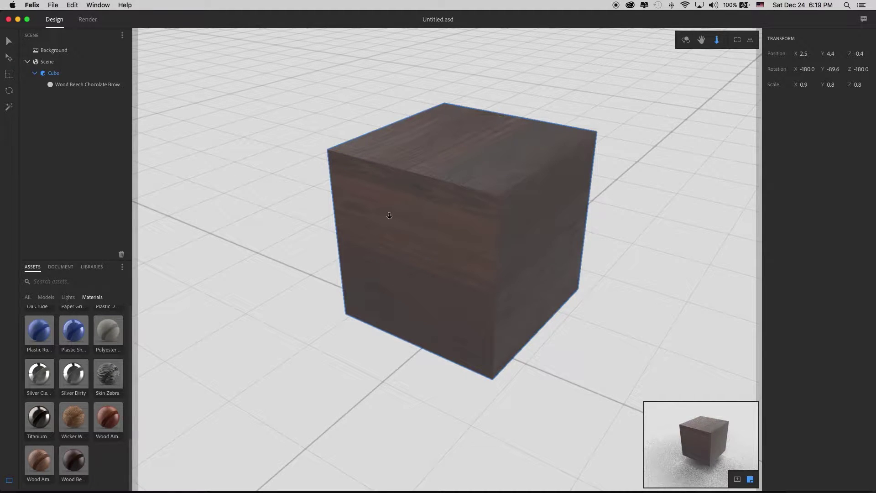
{"action": "left_click", "coordinate": [82, 85]}
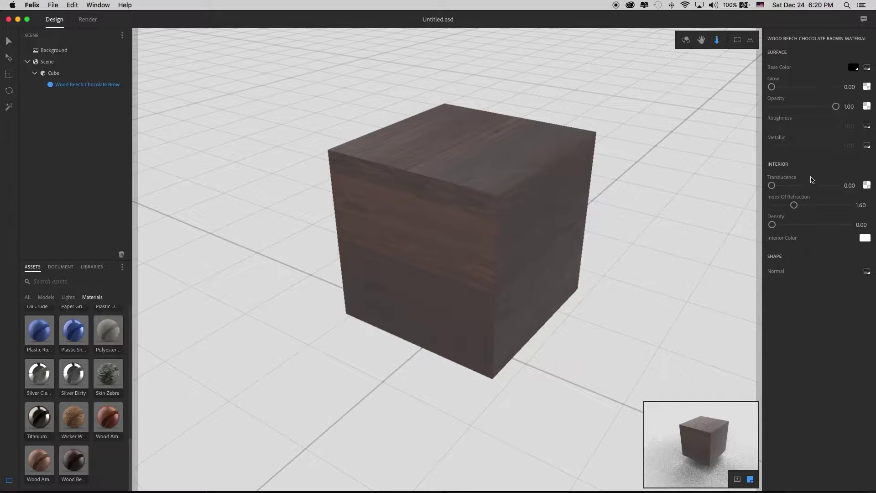
{"action": "mouse_move", "coordinate": [813, 241]}
{"action": "left_click", "coordinate": [852, 68]}
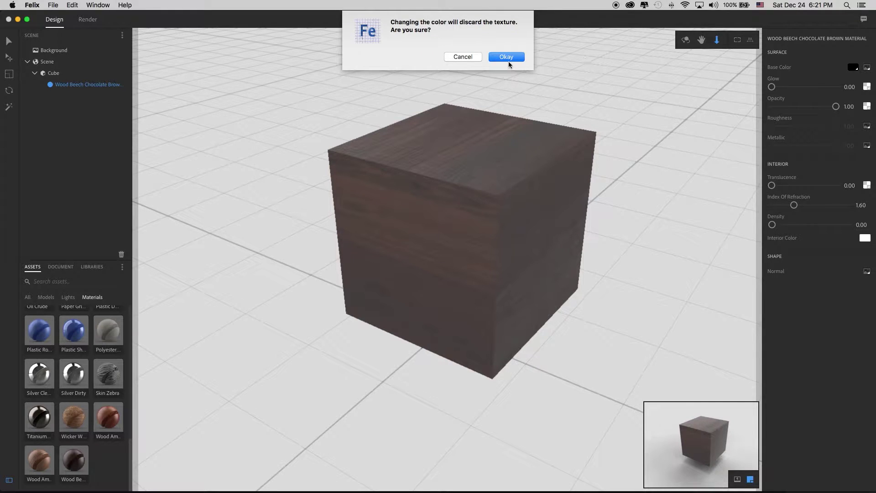
{"action": "left_click", "coordinate": [507, 58]}
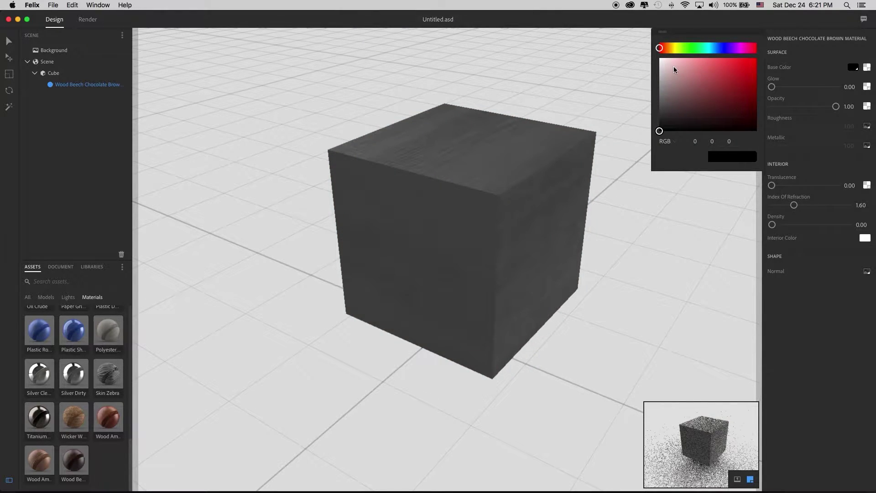
{"action": "mouse_move", "coordinate": [730, 84]}
{"action": "left_mouse_down"}
{"action": "mouse_move", "coordinate": [744, 67]}
{"action": "mouse_move", "coordinate": [732, 72]}
{"action": "left_mouse_up"}
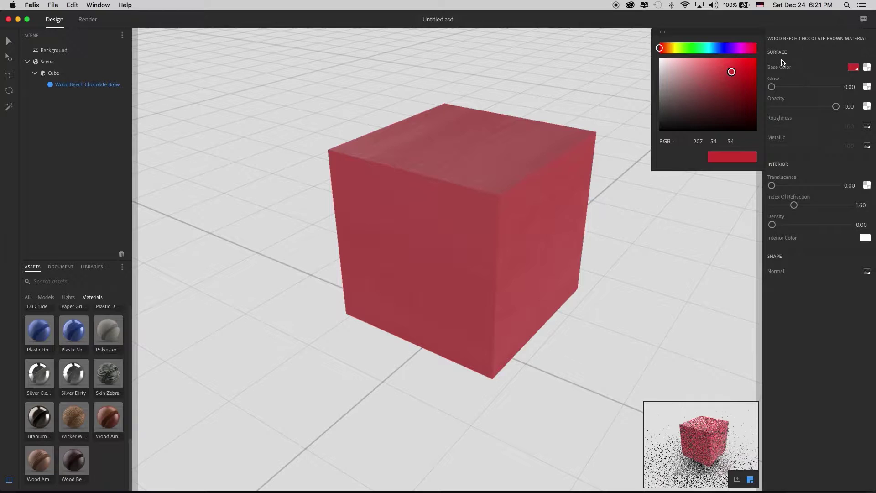
{"action": "left_click", "coordinate": [810, 56]}
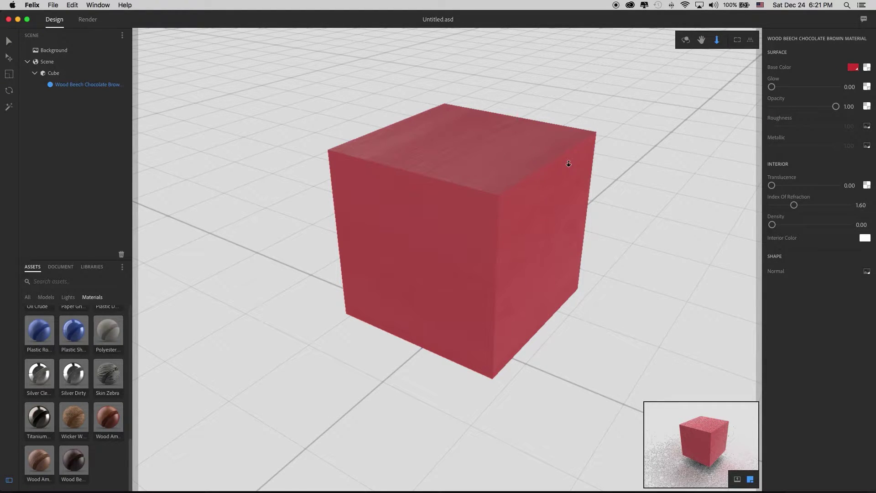
Examine the wood grain relief on the red cube's top face up close and the material's base color map setting.
{"action": "left_click_drag", "start_coordinate": [642, 153], "coordinate": [640, 282]}
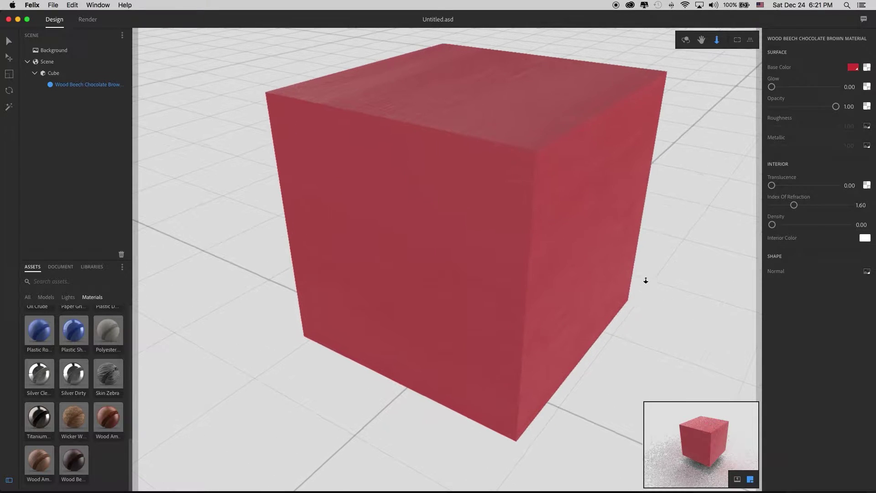
{"action": "left_click", "coordinate": [701, 40]}
{"action": "mouse_move", "coordinate": [681, 129]}
{"action": "left_mouse_down"}
{"action": "mouse_move", "coordinate": [674, 231]}
{"action": "mouse_move", "coordinate": [680, 139]}
{"action": "left_mouse_up"}
{"action": "left_click", "coordinate": [686, 40]}
{"action": "left_click_drag", "start_coordinate": [694, 98], "coordinate": [667, 150]}
{"action": "mouse_move", "coordinate": [776, 271]}
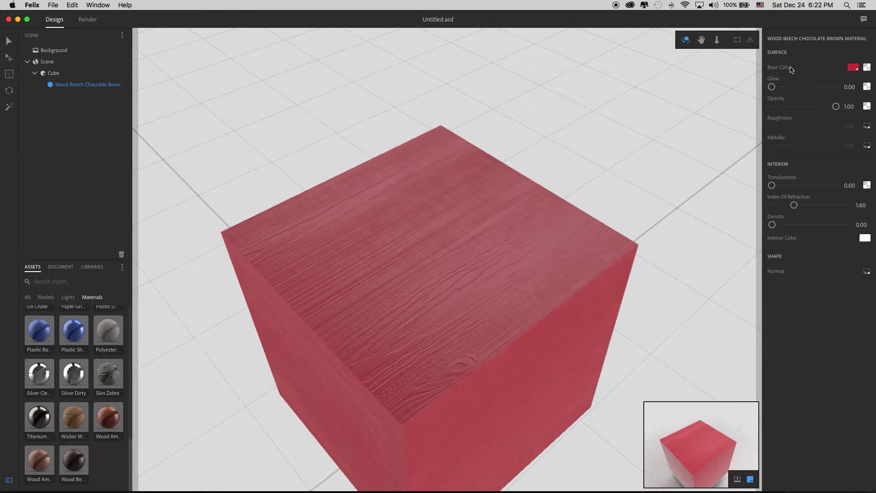
{"action": "mouse_move", "coordinate": [791, 69]}
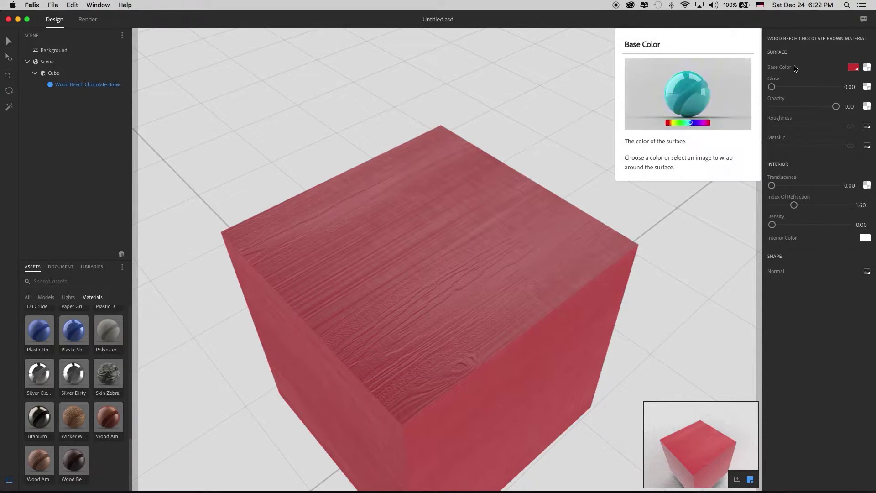
{"action": "left_click", "coordinate": [868, 68]}
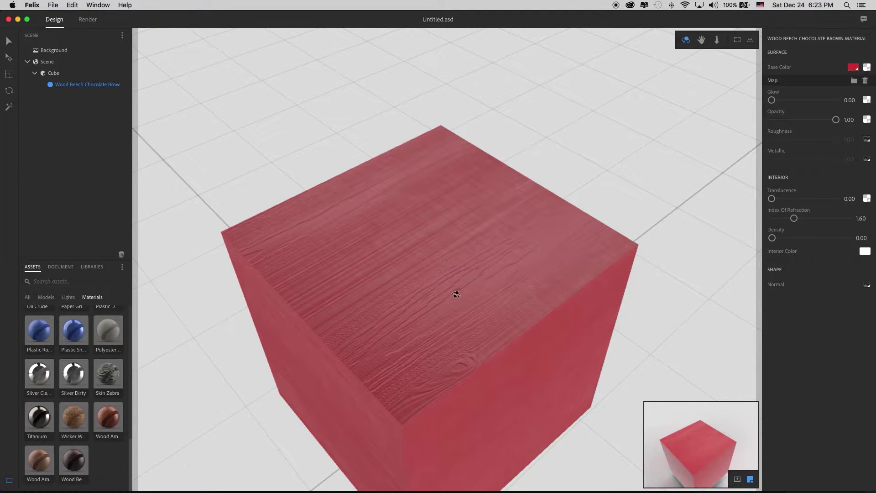
{"action": "mouse_move", "coordinate": [495, 313]}
{"action": "left_mouse_down"}
{"action": "mouse_move", "coordinate": [485, 293]}
{"action": "mouse_move", "coordinate": [506, 333]}
{"action": "mouse_move", "coordinate": [502, 315]}
{"action": "mouse_move", "coordinate": [504, 325]}
{"action": "left_mouse_up"}
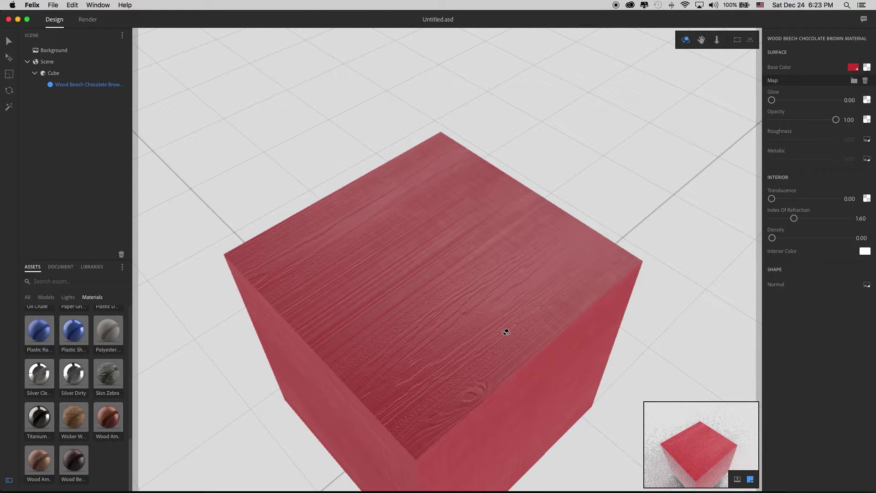
{"action": "left_click_drag", "start_coordinate": [476, 350], "coordinate": [474, 351]}
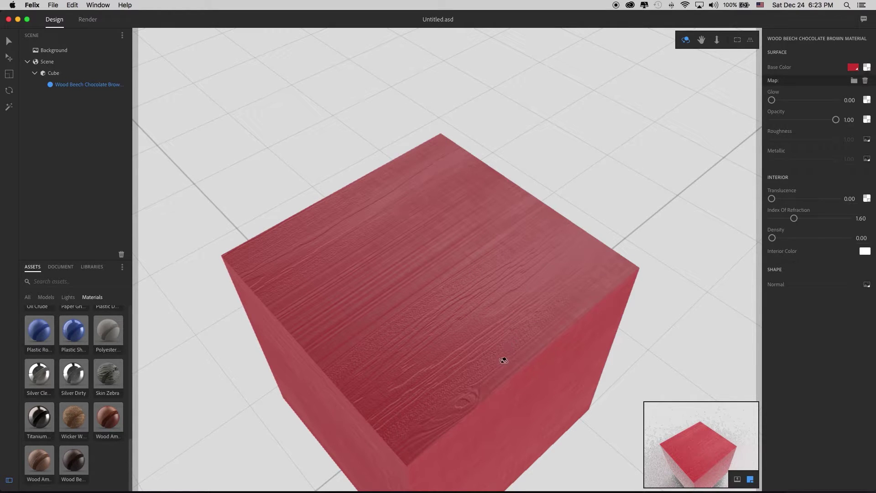
{"action": "mouse_move", "coordinate": [495, 365]}
{"action": "left_mouse_down"}
{"action": "mouse_move", "coordinate": [488, 321]}
{"action": "mouse_move", "coordinate": [491, 372]}
{"action": "mouse_move", "coordinate": [501, 335]}
{"action": "mouse_move", "coordinate": [506, 386]}
{"action": "mouse_move", "coordinate": [501, 365]}
{"action": "left_mouse_up"}
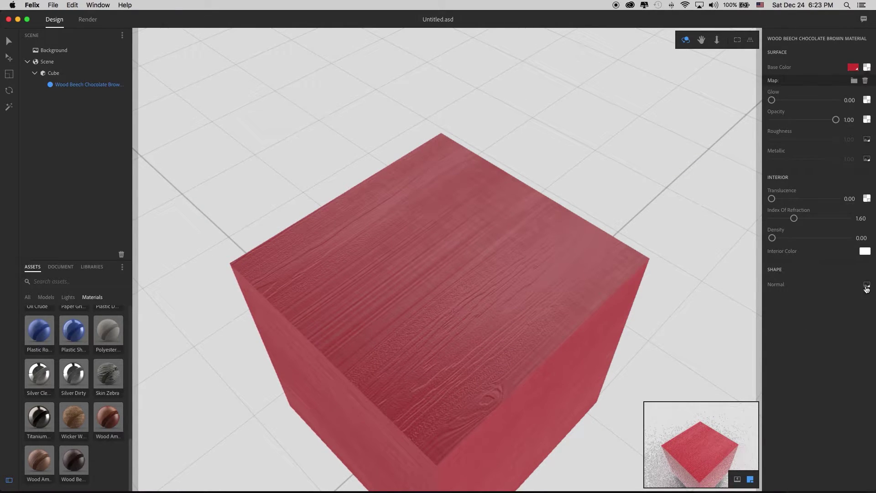
Remove the normal map from the wood material and check the cube's top surface.
{"action": "mouse_move", "coordinate": [776, 287]}
{"action": "left_click", "coordinate": [868, 289]}
{"action": "left_click", "coordinate": [866, 298]}
{"action": "left_click_drag", "start_coordinate": [591, 263], "coordinate": [600, 243]}
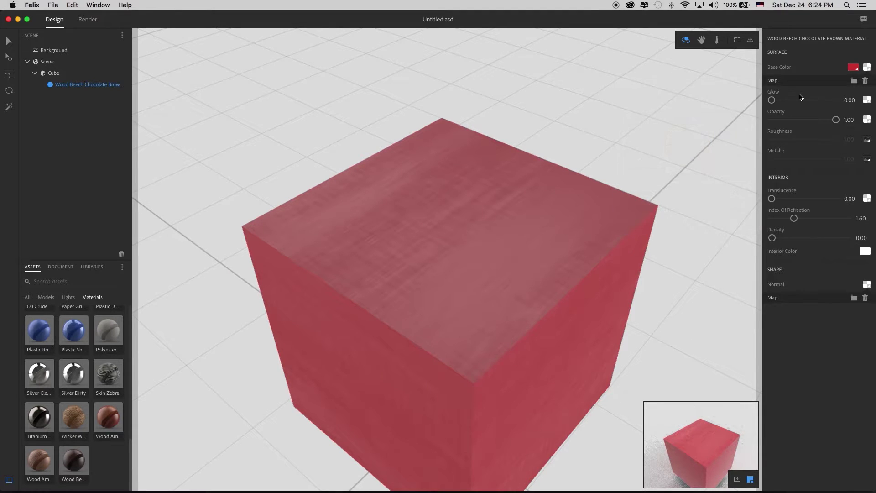
Remove the material's metallic and roughness maps and set its roughness to 0.35.
{"action": "mouse_move", "coordinate": [791, 134]}
{"action": "mouse_move", "coordinate": [783, 152]}
{"action": "left_click", "coordinate": [866, 161]}
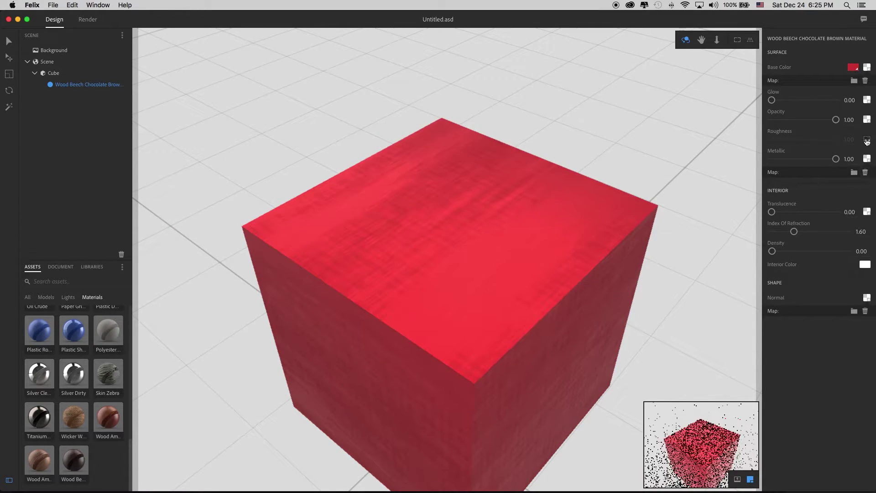
{"action": "left_click", "coordinate": [867, 139]}
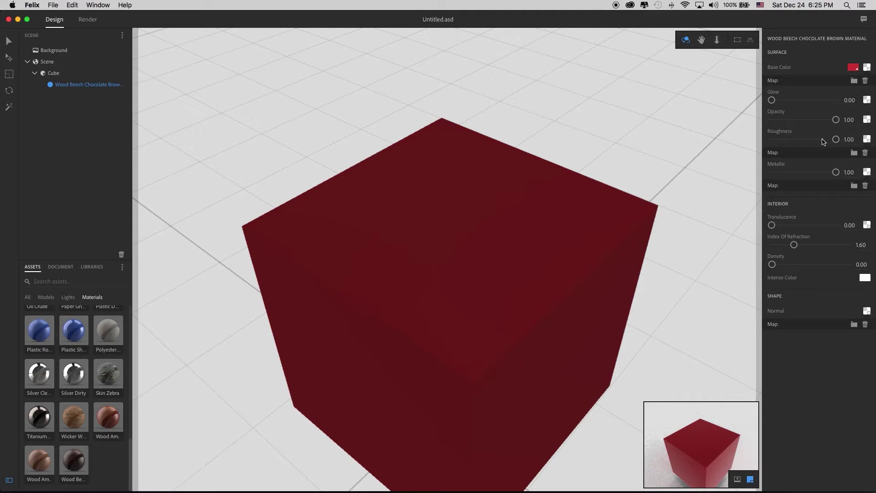
{"action": "left_click_drag", "start_coordinate": [837, 141], "coordinate": [796, 144]}
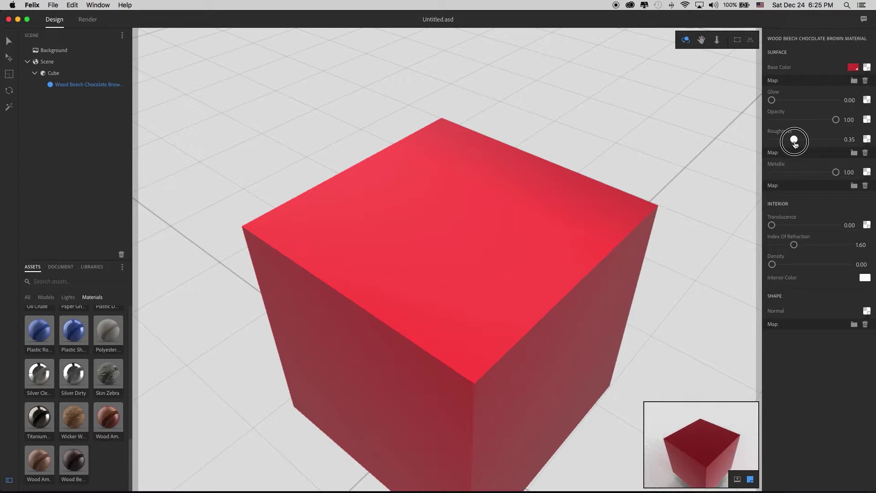
Set the wood material's metallic value to 0.62 and check the cube from a slightly different angle.
{"action": "mouse_move", "coordinate": [838, 177]}
{"action": "left_mouse_down"}
{"action": "mouse_move", "coordinate": [798, 182]}
{"action": "mouse_move", "coordinate": [817, 182]}
{"action": "left_mouse_up"}
{"action": "left_click", "coordinate": [666, 154]}
{"action": "left_click_drag", "start_coordinate": [666, 154], "coordinate": [650, 148]}
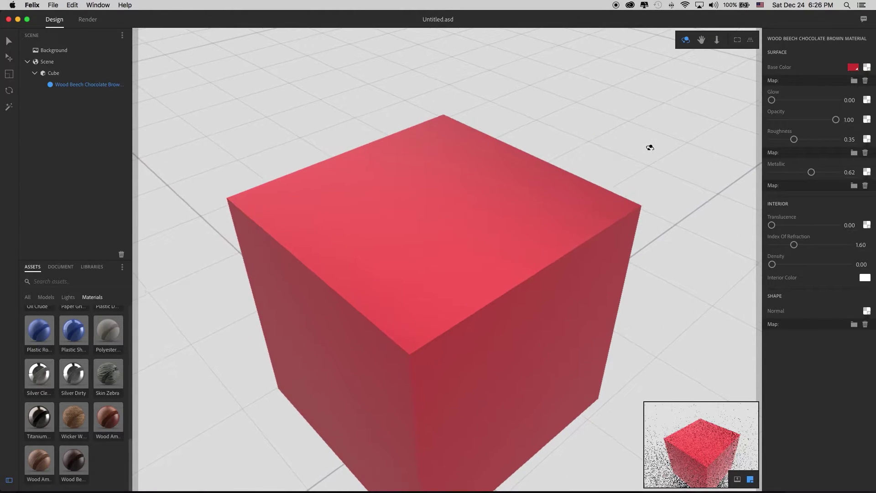
Try the wood material at 0.37 opacity, then restore its opacity to 1.00.
{"action": "mouse_move", "coordinate": [772, 102]}
{"action": "left_mouse_down"}
{"action": "mouse_move", "coordinate": [845, 104]}
{"action": "mouse_move", "coordinate": [768, 104]}
{"action": "left_mouse_up"}
{"action": "left_click", "coordinate": [835, 120]}
{"action": "left_click_drag", "start_coordinate": [836, 121], "coordinate": [802, 122]}
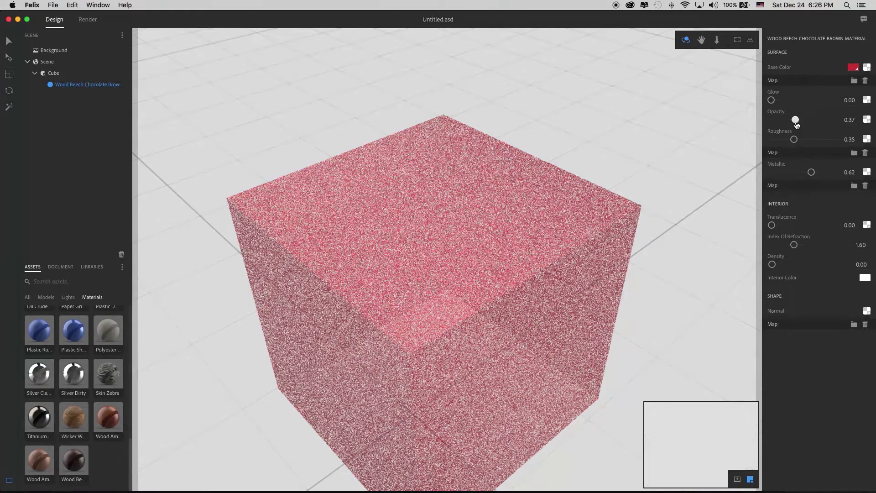
{"action": "left_click_drag", "start_coordinate": [796, 124], "coordinate": [859, 128]}
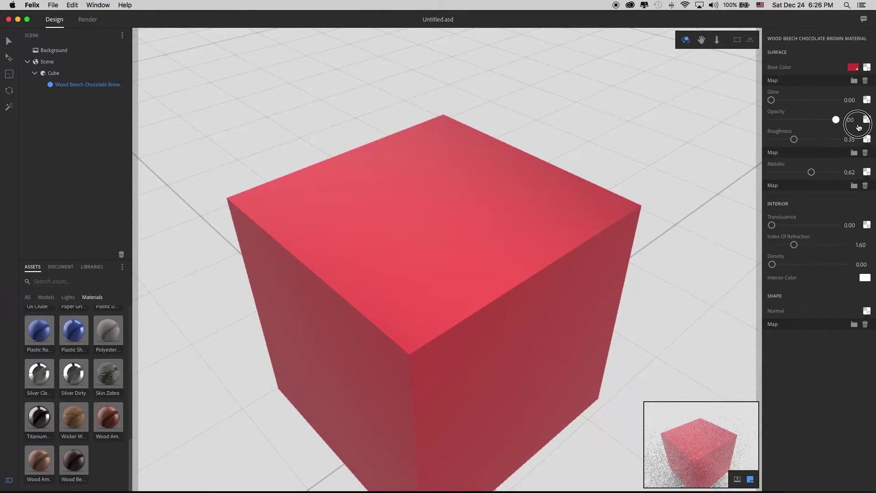
{"action": "left_click", "coordinate": [836, 120]}
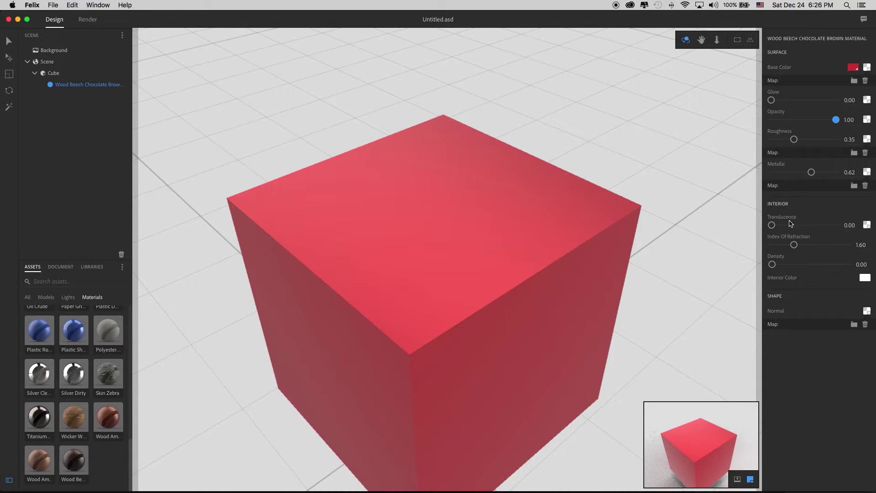
{"action": "mouse_move", "coordinate": [790, 218]}
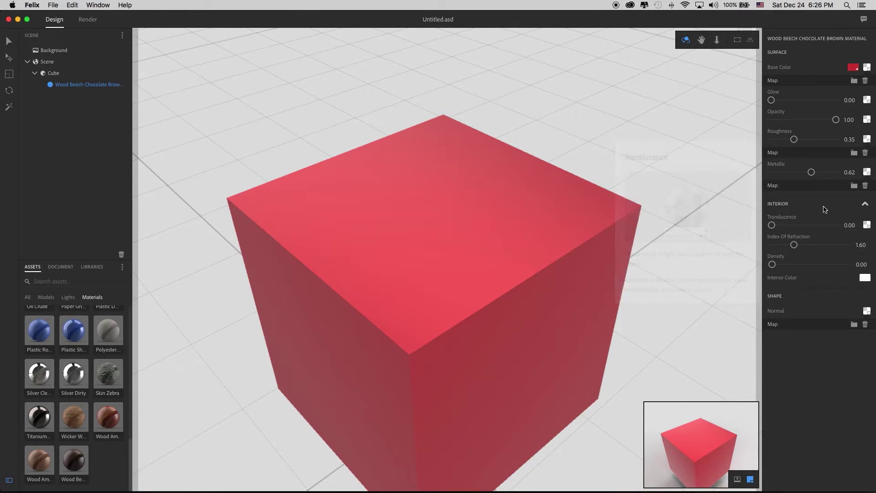
{"action": "mouse_move", "coordinate": [835, 120]}
{"action": "left_mouse_down"}
{"action": "mouse_move", "coordinate": [796, 122]}
{"action": "mouse_move", "coordinate": [845, 124]}
{"action": "left_mouse_up"}
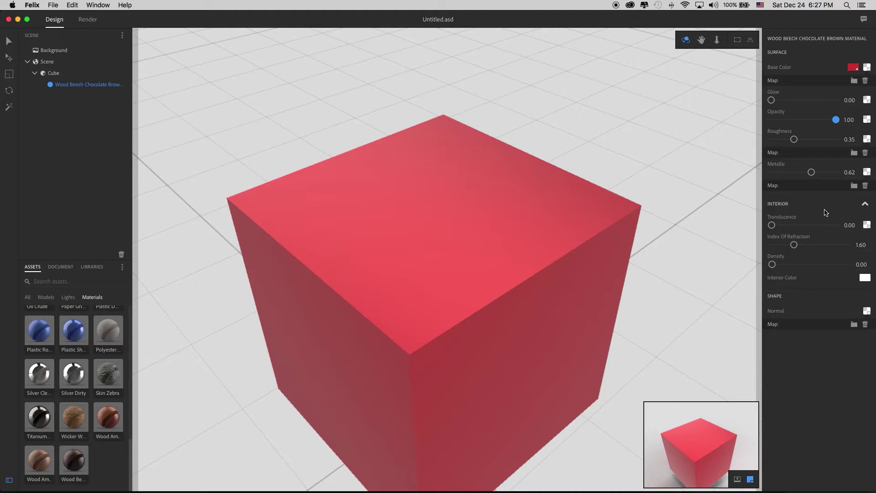
Set the wood material's translucence to 0.74 and its index of refraction to 1.46.
{"action": "left_click_drag", "start_coordinate": [772, 225], "coordinate": [770, 250]}
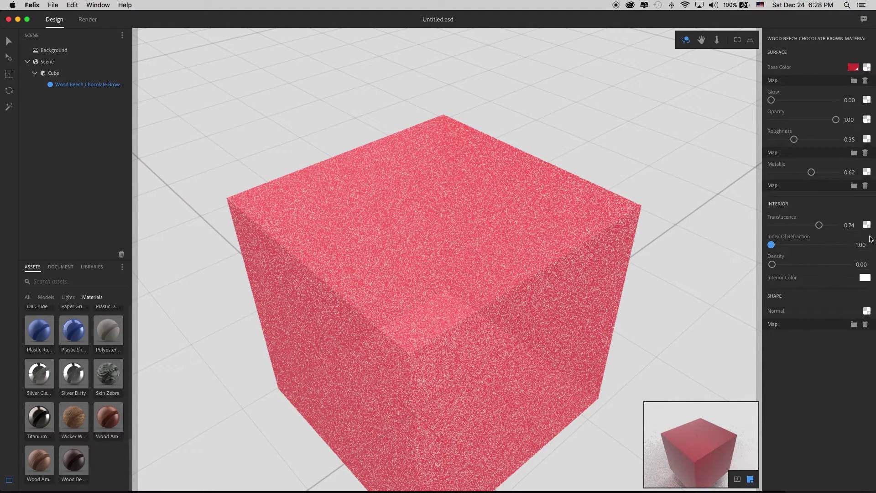
{"action": "left_click_drag", "start_coordinate": [772, 245], "coordinate": [790, 252]}
{"action": "left_click", "coordinate": [702, 39]}
{"action": "left_click_drag", "start_coordinate": [698, 255], "coordinate": [694, 221]}
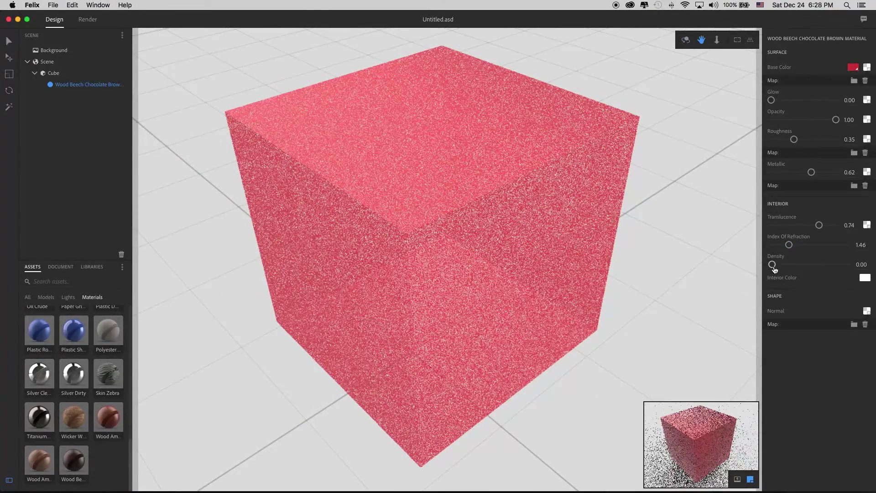
Apply the Glass material to the cube and display the glass material's properties.
{"action": "mouse_move", "coordinate": [779, 258]}
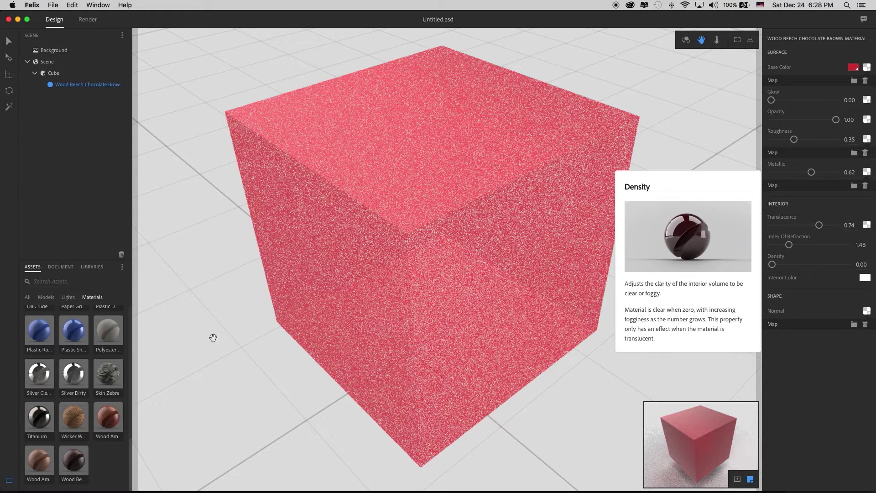
{"action": "scroll", "coordinate": [108, 377], "scroll_direction": "up", "scroll_amount": 3}
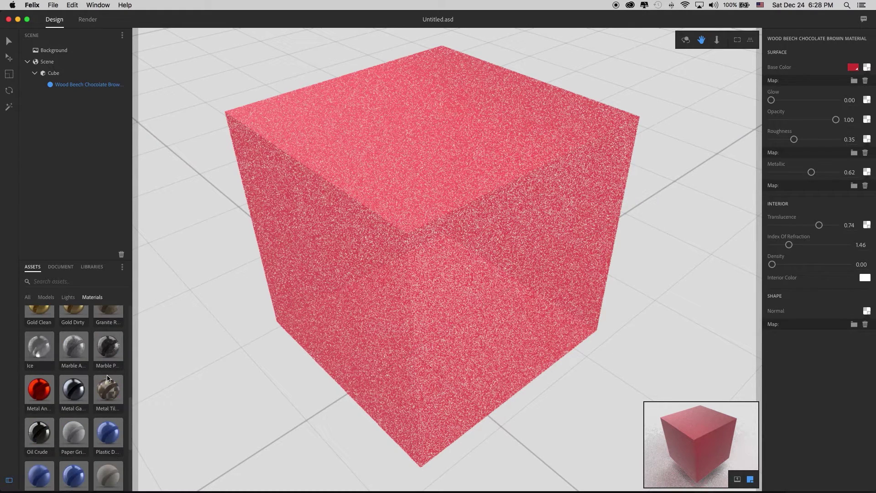
{"action": "scroll", "coordinate": [108, 378], "scroll_direction": "up", "scroll_amount": 1}
{"action": "scroll", "coordinate": [108, 377], "scroll_direction": "up", "scroll_amount": 6}
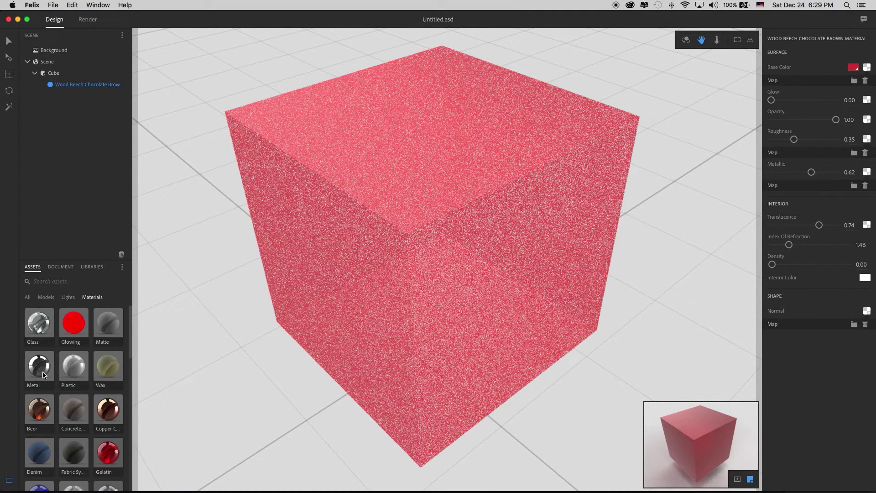
{"action": "mouse_move", "coordinate": [805, 277]}
{"action": "left_click", "coordinate": [55, 74]}
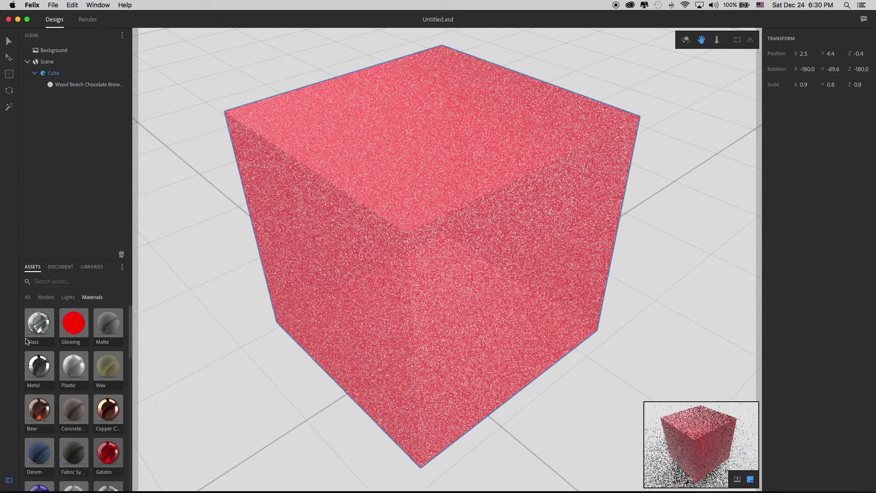
{"action": "left_click", "coordinate": [39, 322]}
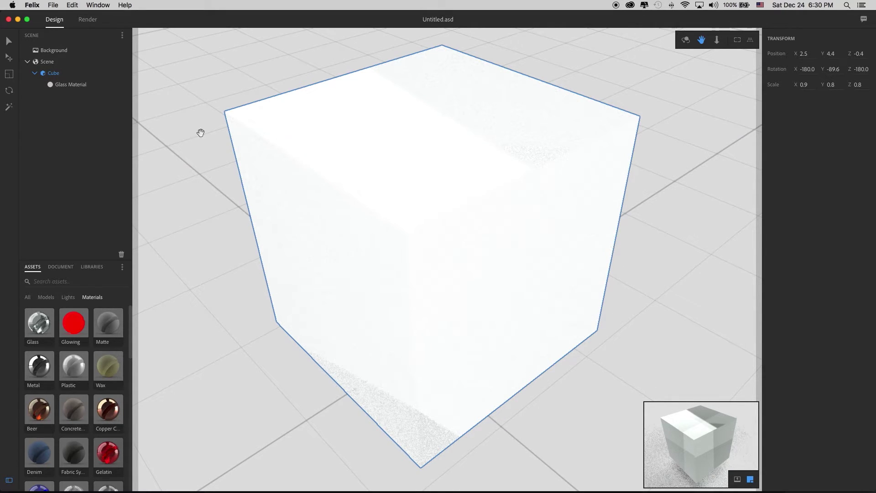
{"action": "left_click", "coordinate": [70, 85]}
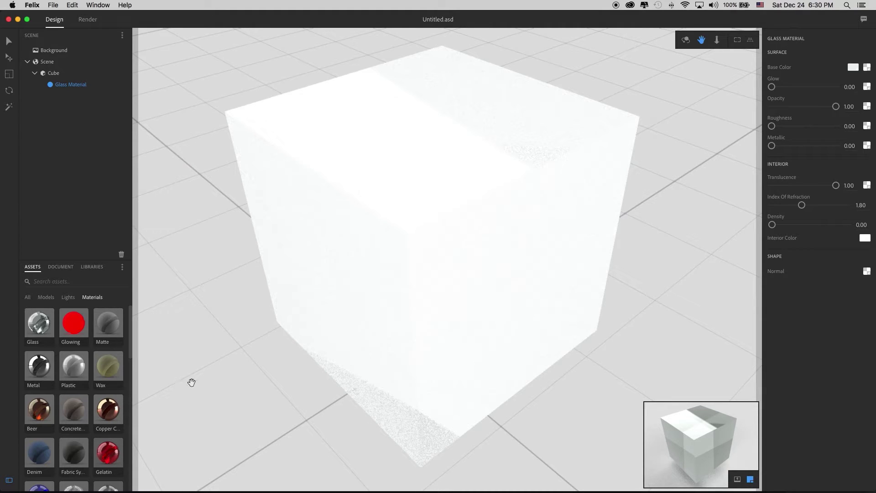
Delete the cube and add a sphere model to the empty scene.
{"action": "left_click", "coordinate": [53, 74]}
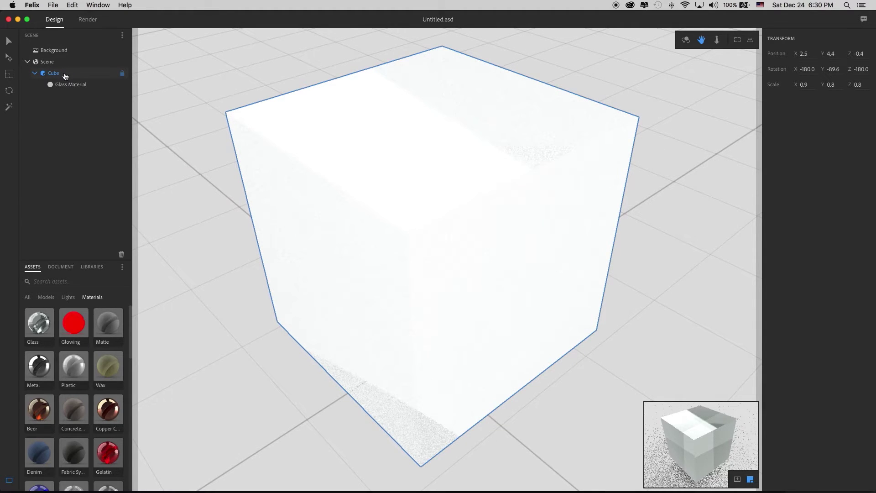
{"action": "key", "text": "Delete"}
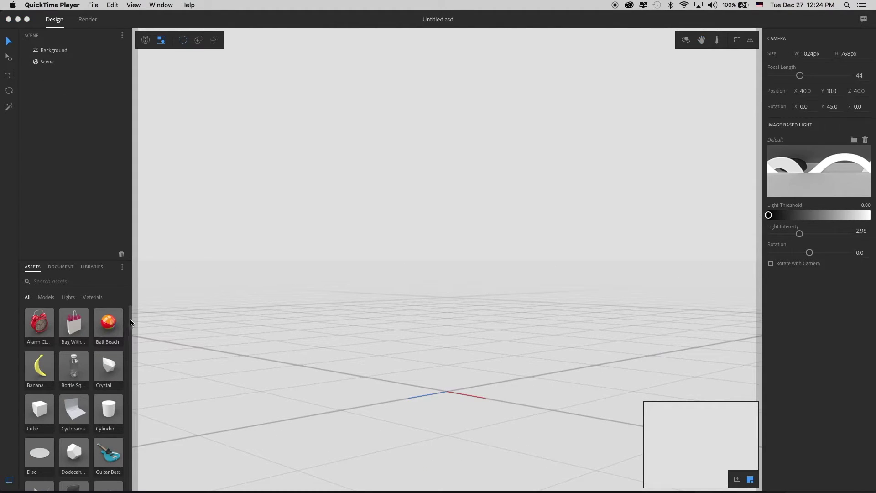
{"action": "left_click_drag", "start_coordinate": [130, 322], "coordinate": [131, 337]}
{"action": "left_click", "coordinate": [74, 442]}
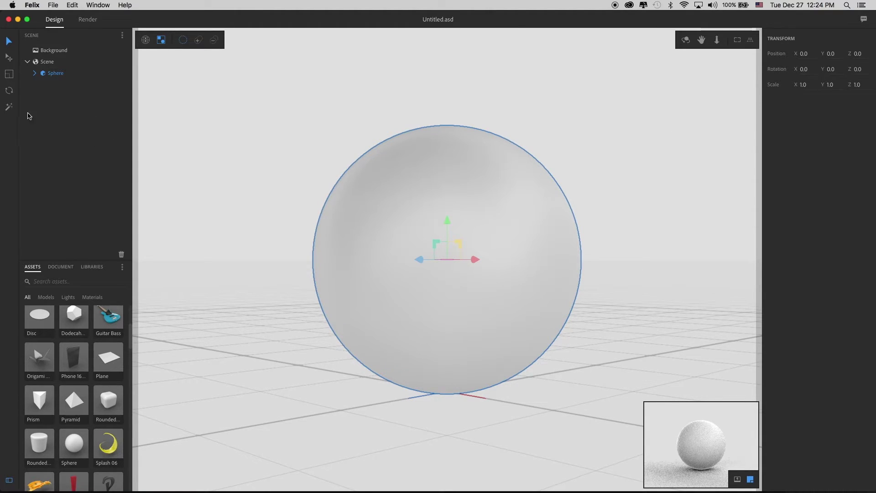
Apply the Plastic Shiny material to the sphere and view it from a slightly raised angle.
{"action": "left_click", "coordinate": [102, 298]}
{"action": "left_click_drag", "start_coordinate": [130, 370], "coordinate": [132, 433]}
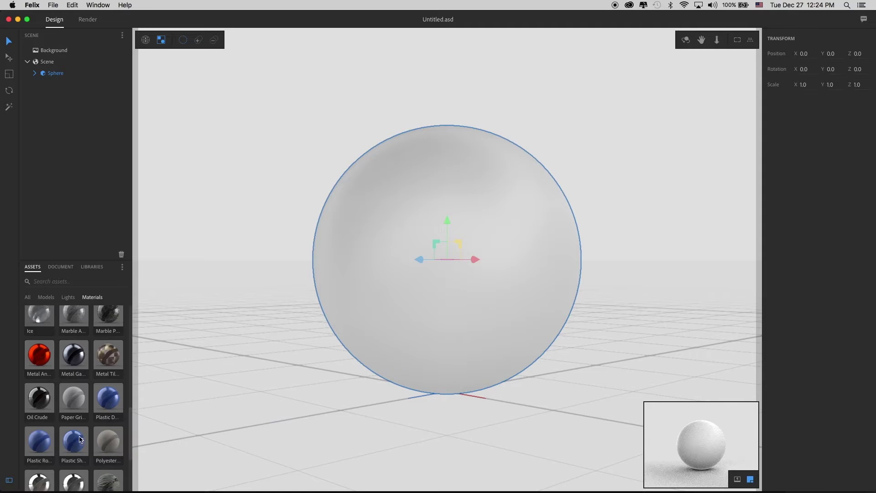
{"action": "left_click", "coordinate": [80, 438]}
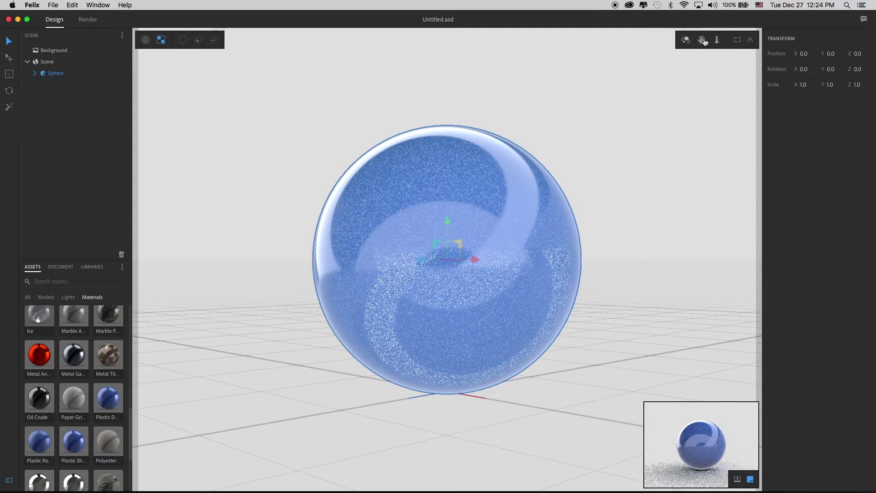
{"action": "left_click", "coordinate": [685, 40]}
{"action": "left_click_drag", "start_coordinate": [677, 130], "coordinate": [650, 152]}
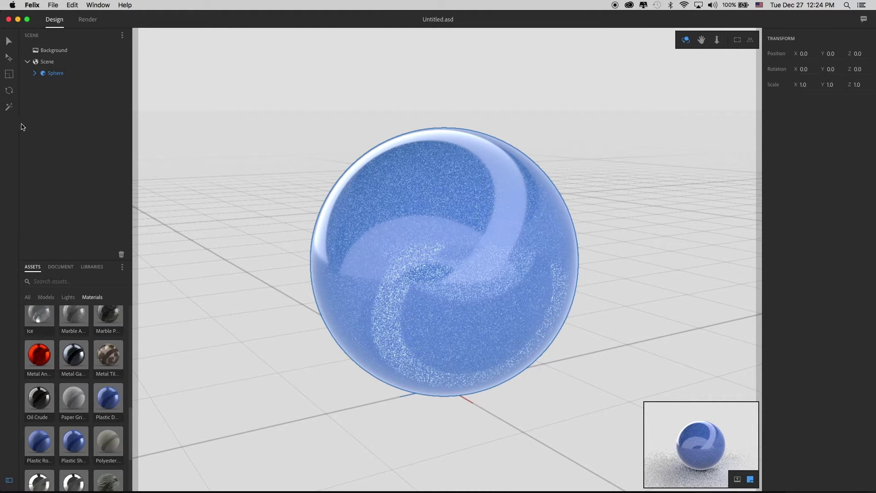
Set the shiny plastic material's base color to red, RGB 242, 2, 2, and check the sphere's surface.
{"action": "left_click", "coordinate": [35, 75]}
{"action": "left_click", "coordinate": [77, 85]}
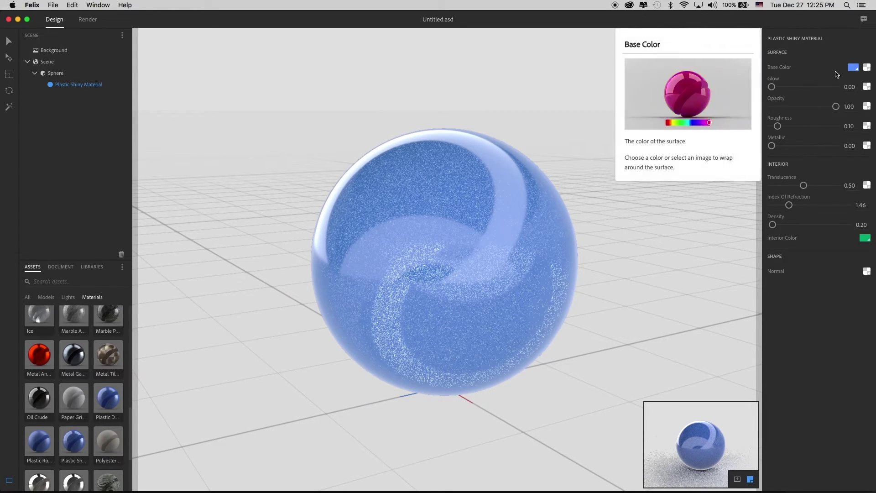
{"action": "left_click", "coordinate": [856, 68]}
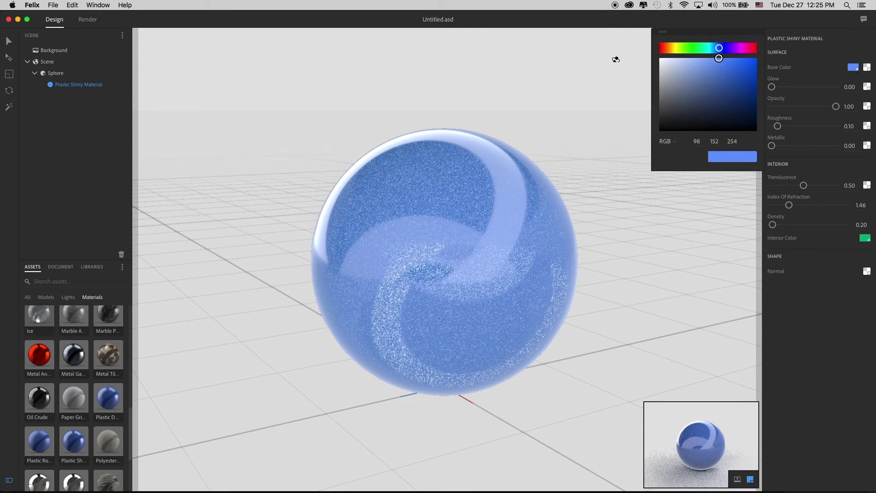
{"action": "left_click_drag", "start_coordinate": [661, 48], "coordinate": [647, 43]}
{"action": "left_click", "coordinate": [647, 43]}
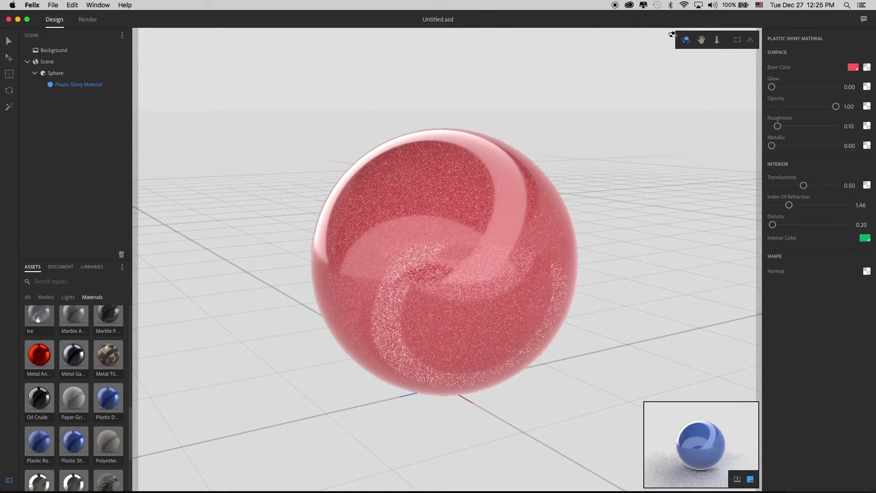
{"action": "left_click", "coordinate": [852, 67]}
{"action": "left_click_drag", "start_coordinate": [727, 81], "coordinate": [755, 62]}
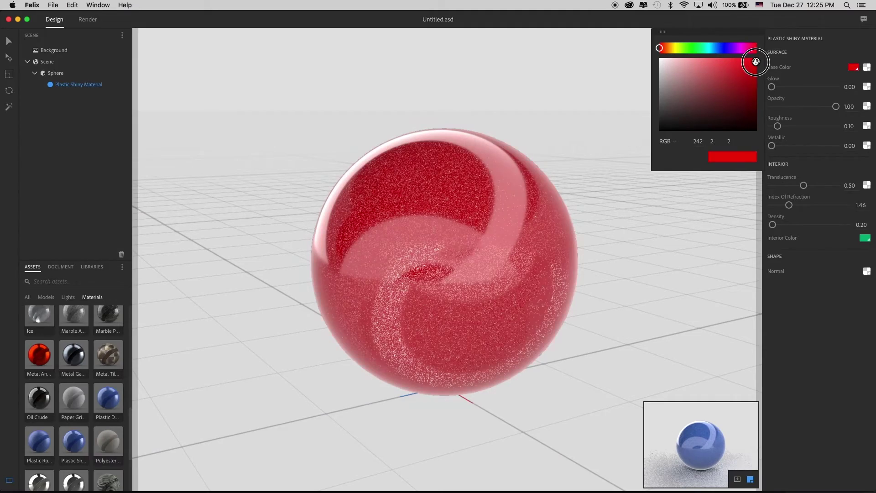
{"action": "left_click", "coordinate": [592, 190]}
{"action": "left_click_drag", "start_coordinate": [604, 154], "coordinate": [575, 157]}
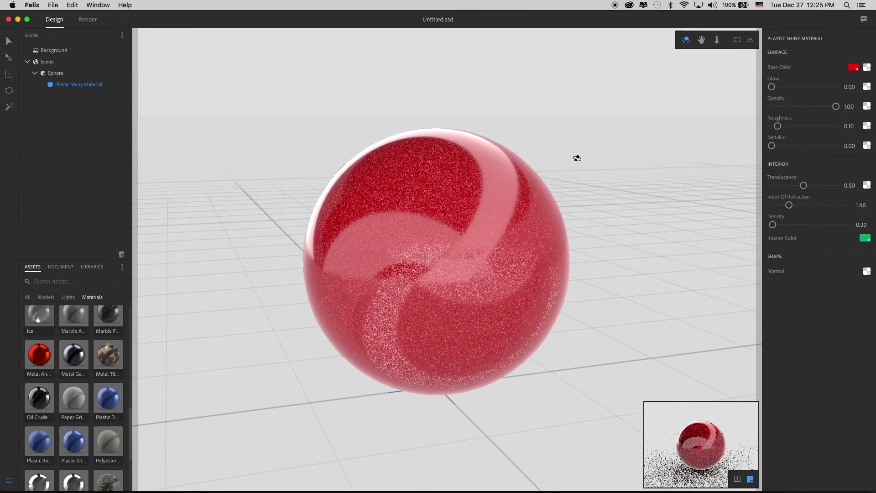
Apply the Cotton Ribbed material from the 3D library to the sphere and inspect its surface.
{"action": "left_click", "coordinate": [57, 73]}
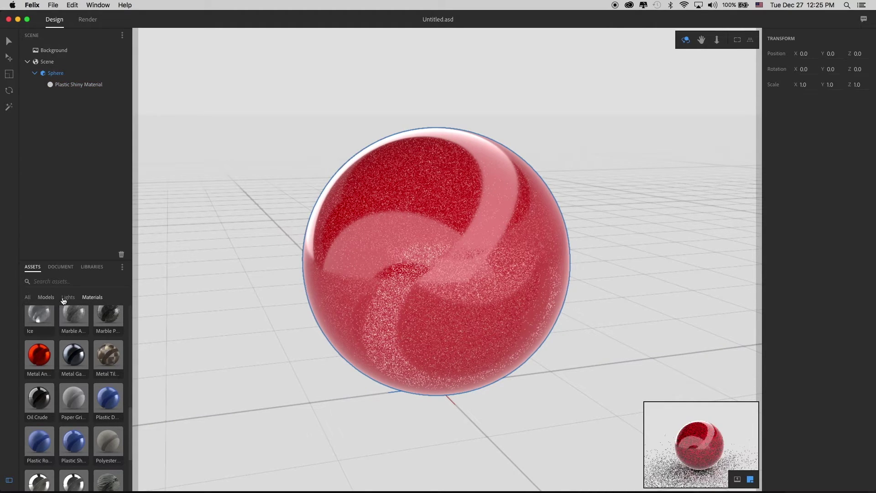
{"action": "left_click", "coordinate": [93, 267]}
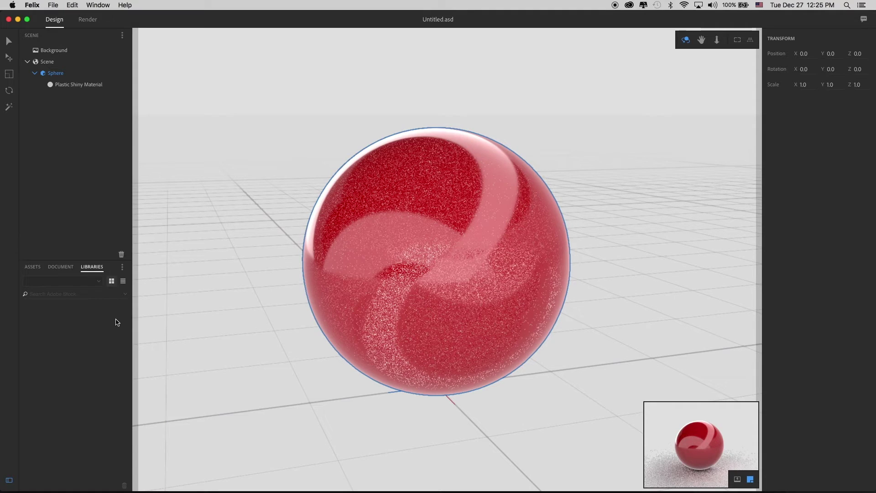
{"action": "left_click_drag", "start_coordinate": [132, 314], "coordinate": [135, 407]}
{"action": "left_click_drag", "start_coordinate": [47, 401], "coordinate": [71, 117]}
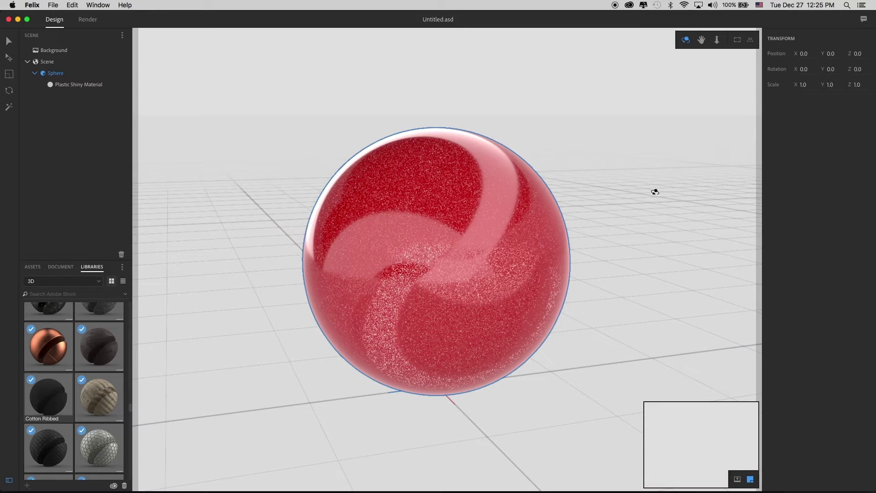
{"action": "left_click_drag", "start_coordinate": [653, 186], "coordinate": [657, 204]}
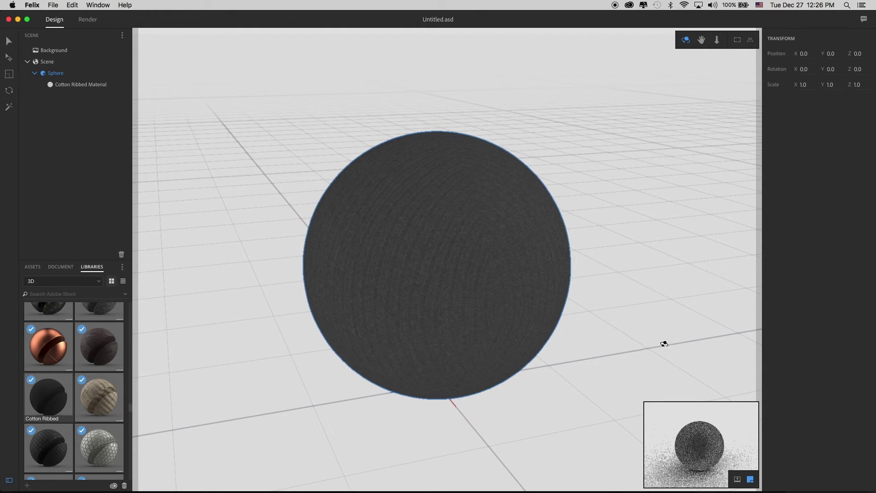
{"action": "left_click_drag", "start_coordinate": [669, 333], "coordinate": [666, 319]}
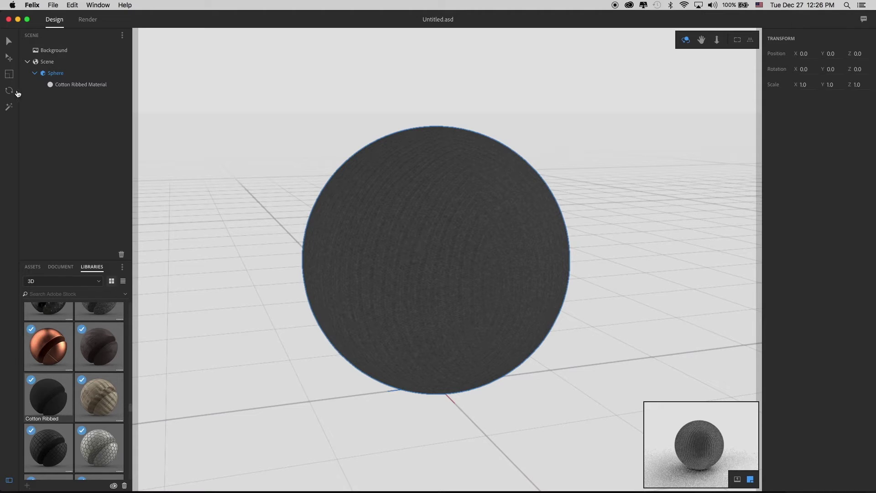
Discard the Cotton Ribbed material's base color texture and set its base color to green, RGB 107, 219, 96.
{"action": "left_click", "coordinate": [87, 84]}
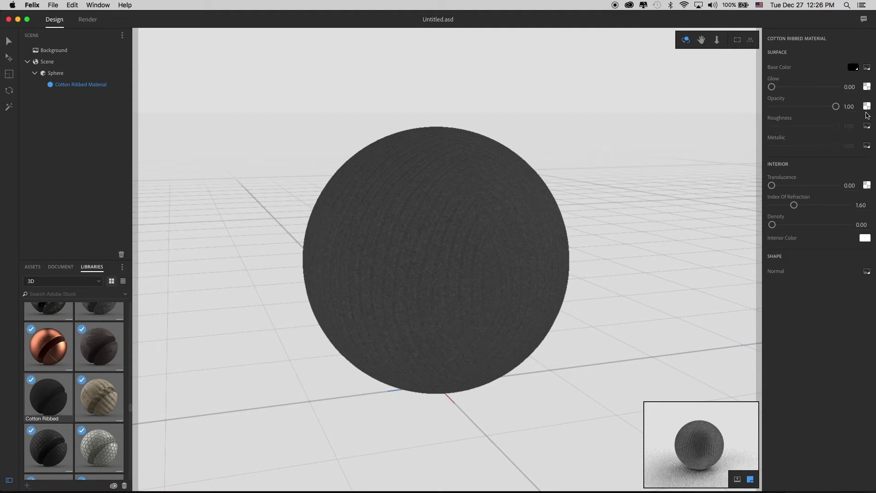
{"action": "left_click", "coordinate": [853, 67]}
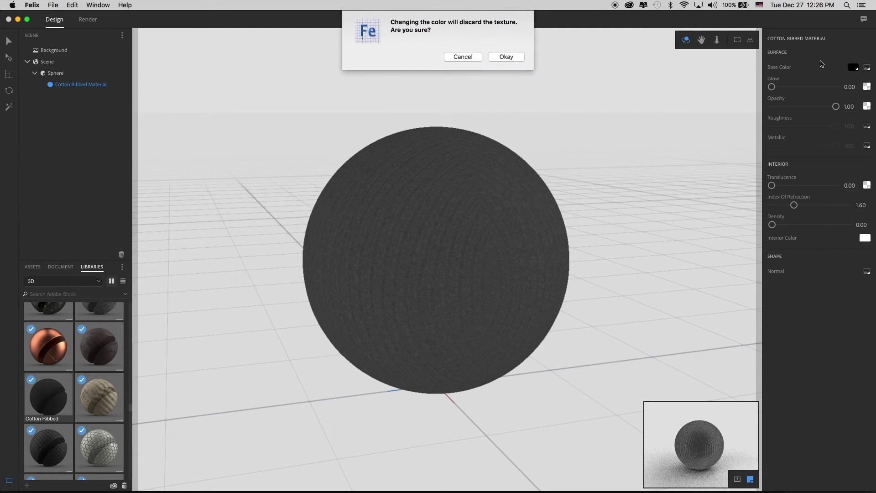
{"action": "left_click", "coordinate": [507, 57]}
{"action": "left_click_drag", "start_coordinate": [709, 77], "coordinate": [721, 65]}
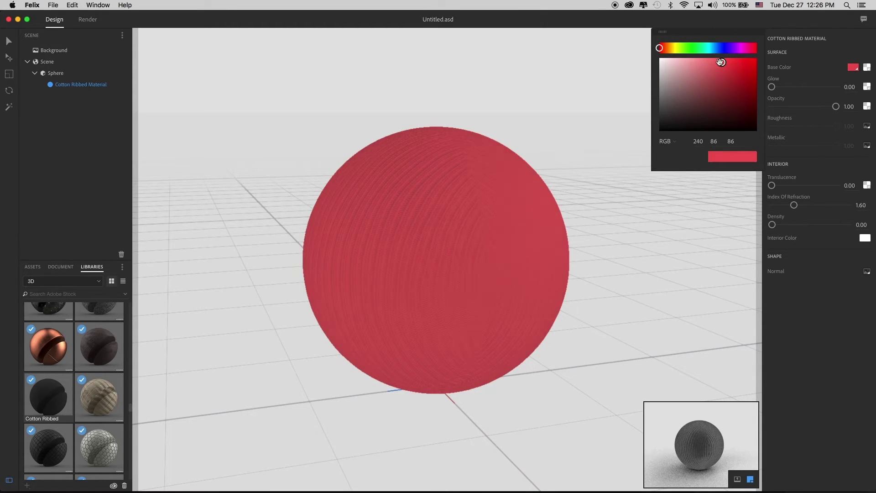
{"action": "left_click", "coordinate": [690, 48]}
{"action": "left_click", "coordinate": [719, 70]}
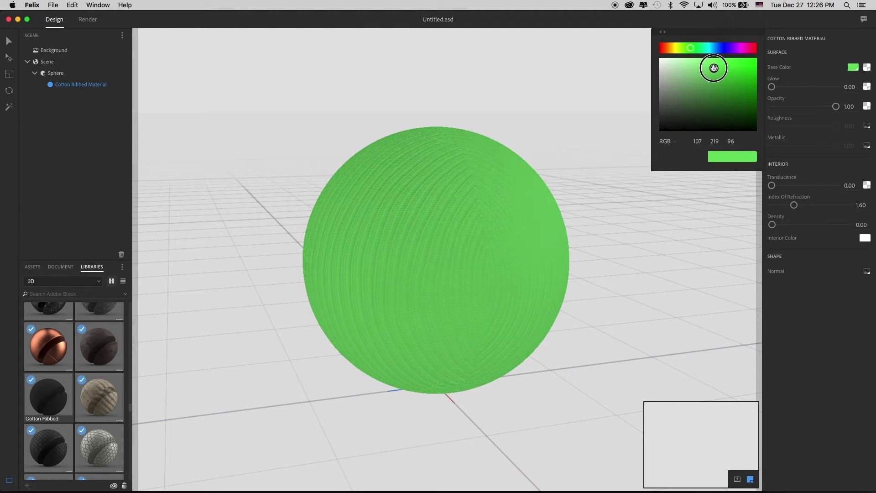
{"action": "left_click", "coordinate": [853, 337]}
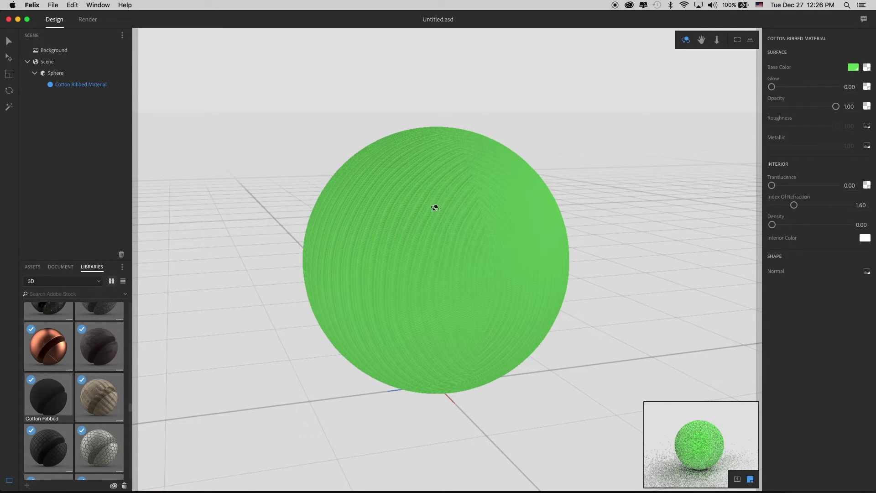
Examine the ribbed surface relief of the green Cotton Ribbed material on the sphere from several slightly different angles.
{"action": "left_click_drag", "start_coordinate": [594, 171], "coordinate": [626, 175]}
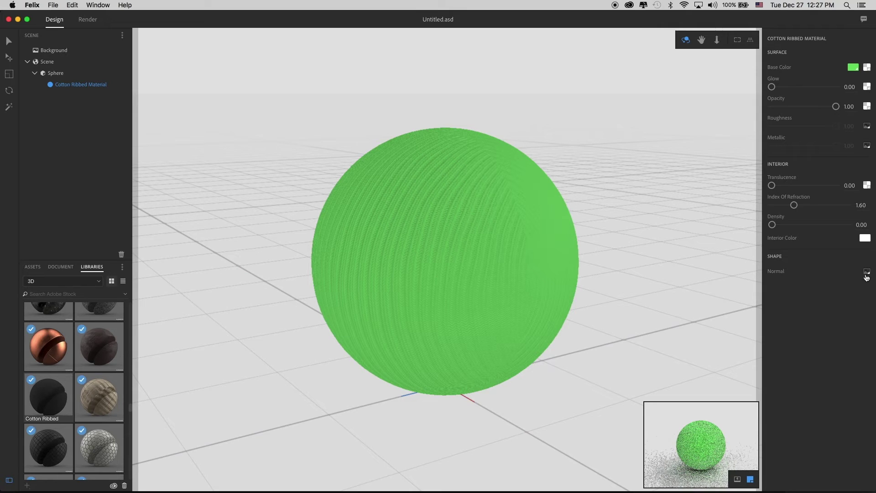
{"action": "left_click_drag", "start_coordinate": [583, 174], "coordinate": [731, 236]}
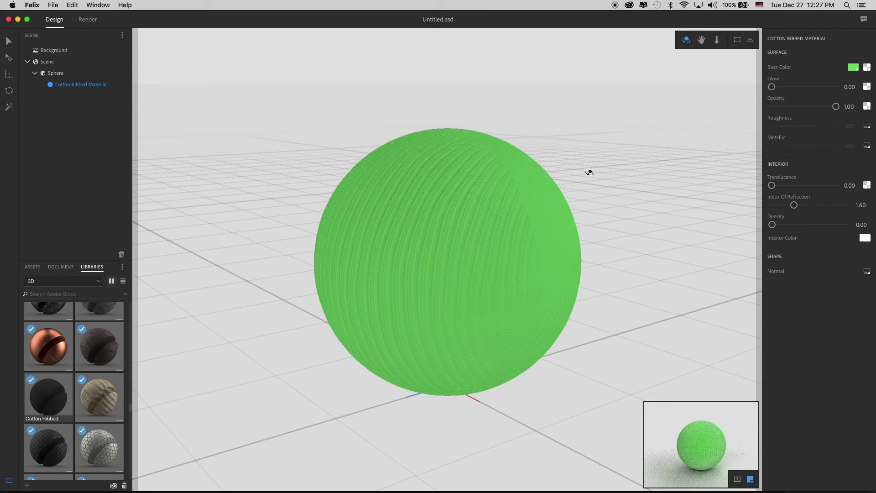
{"action": "left_click_drag", "start_coordinate": [583, 166], "coordinate": [625, 174]}
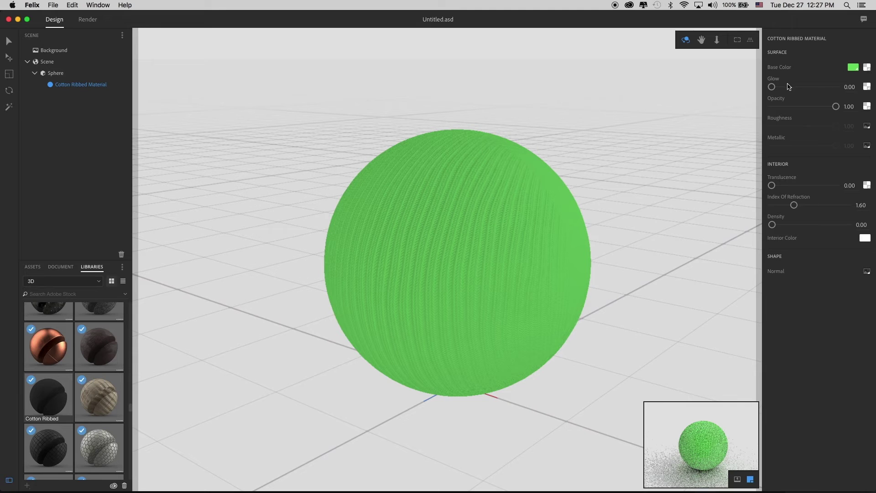
{"action": "mouse_move", "coordinate": [713, 140]}
{"action": "left_mouse_down"}
{"action": "mouse_move", "coordinate": [594, 153]}
{"action": "mouse_move", "coordinate": [694, 145]}
{"action": "mouse_move", "coordinate": [711, 135]}
{"action": "mouse_move", "coordinate": [712, 142]}
{"action": "mouse_move", "coordinate": [710, 129]}
{"action": "left_mouse_up"}
{"action": "left_click_drag", "start_coordinate": [704, 182], "coordinate": [677, 204]}
{"action": "mouse_move", "coordinate": [653, 156]}
{"action": "left_mouse_down"}
{"action": "mouse_move", "coordinate": [641, 190]}
{"action": "mouse_move", "coordinate": [642, 152]}
{"action": "mouse_move", "coordinate": [664, 146]}
{"action": "mouse_move", "coordinate": [641, 147]}
{"action": "mouse_move", "coordinate": [647, 153]}
{"action": "left_mouse_up"}
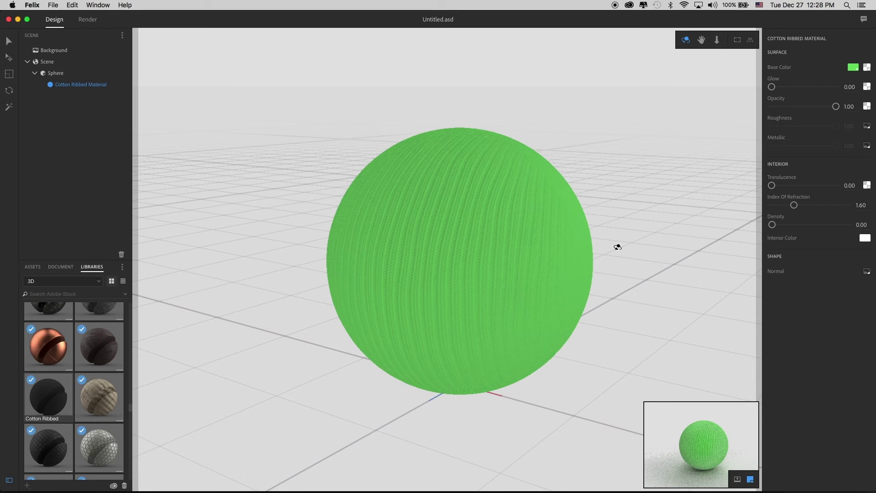
{"action": "mouse_move", "coordinate": [607, 192]}
{"action": "left_mouse_down"}
{"action": "mouse_move", "coordinate": [642, 193]}
{"action": "mouse_move", "coordinate": [622, 203]}
{"action": "mouse_move", "coordinate": [622, 187]}
{"action": "left_mouse_up"}
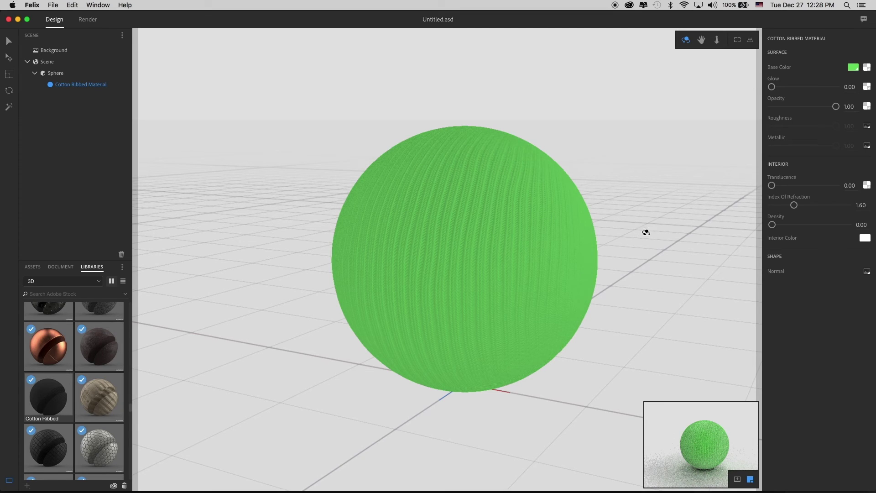
{"action": "mouse_move", "coordinate": [641, 235]}
{"action": "left_mouse_down"}
{"action": "mouse_move", "coordinate": [657, 233]}
{"action": "mouse_move", "coordinate": [651, 247]}
{"action": "mouse_move", "coordinate": [643, 233]}
{"action": "left_mouse_up"}
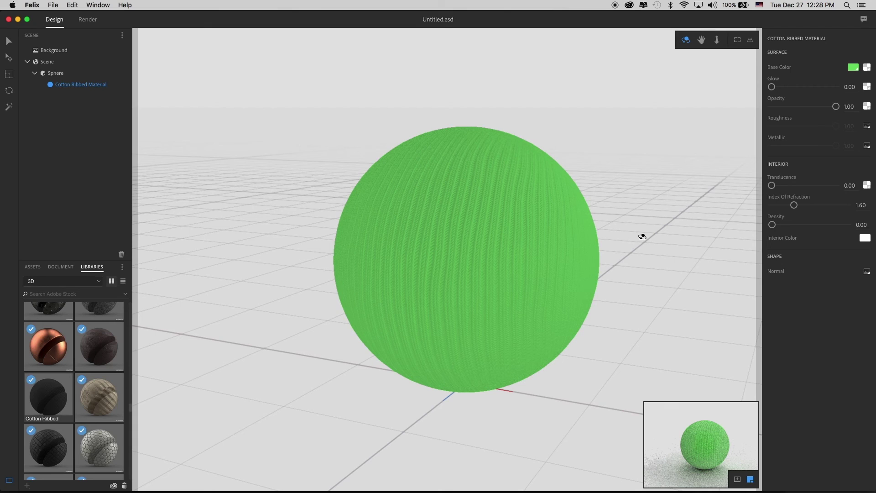
{"action": "left_click_drag", "start_coordinate": [665, 218], "coordinate": [663, 215]}
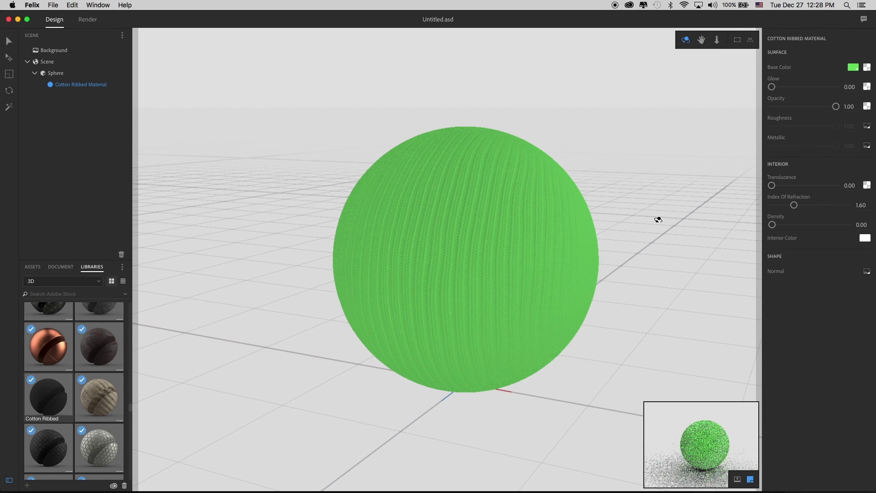